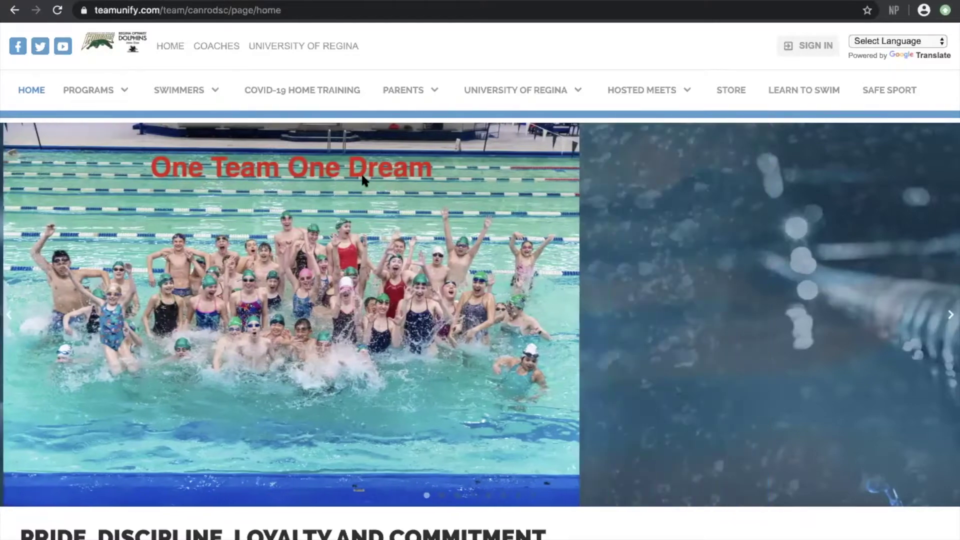
Open the Team Registration tile from the Dolphins home page and scroll to its registration entry point
scroll(363, 176, "down", 7)
scroll(361, 173, "down", 6)
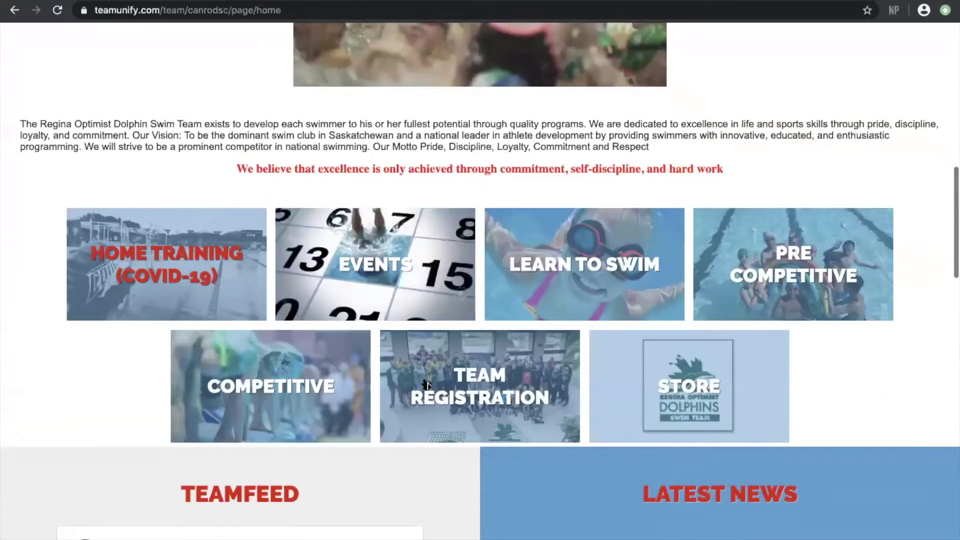
left_click(520, 388)
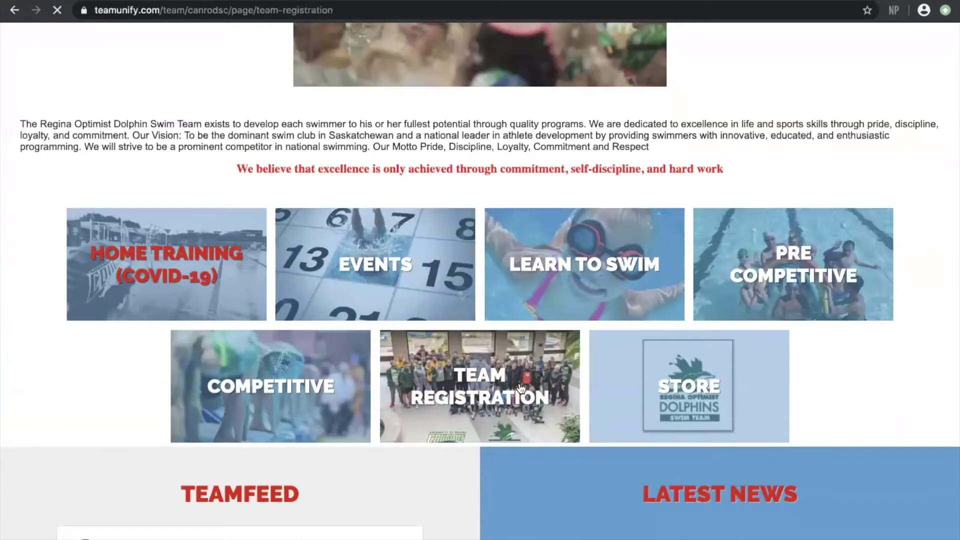
scroll(481, 441, "down", 20)
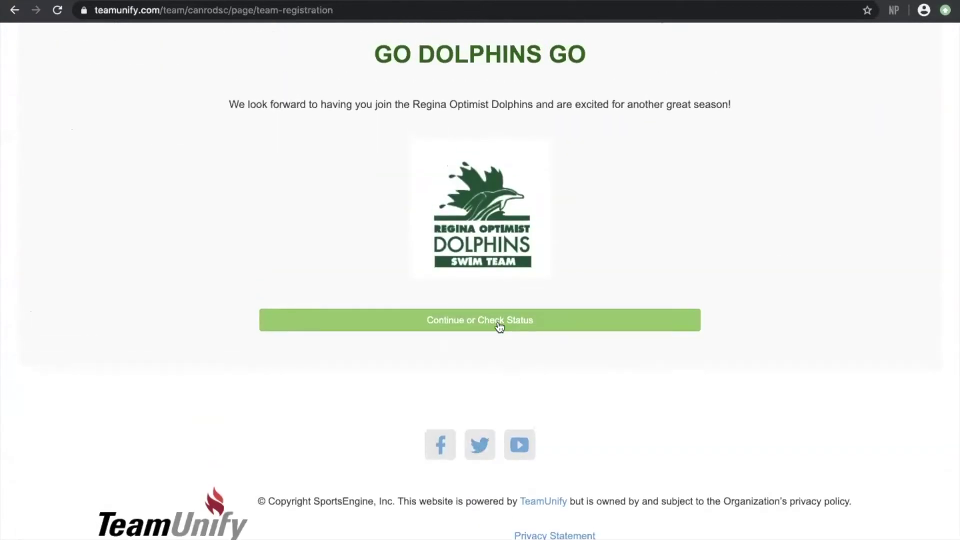
Go to the registration sign-in and start a new account with the account e-mail address
left_click(498, 324)
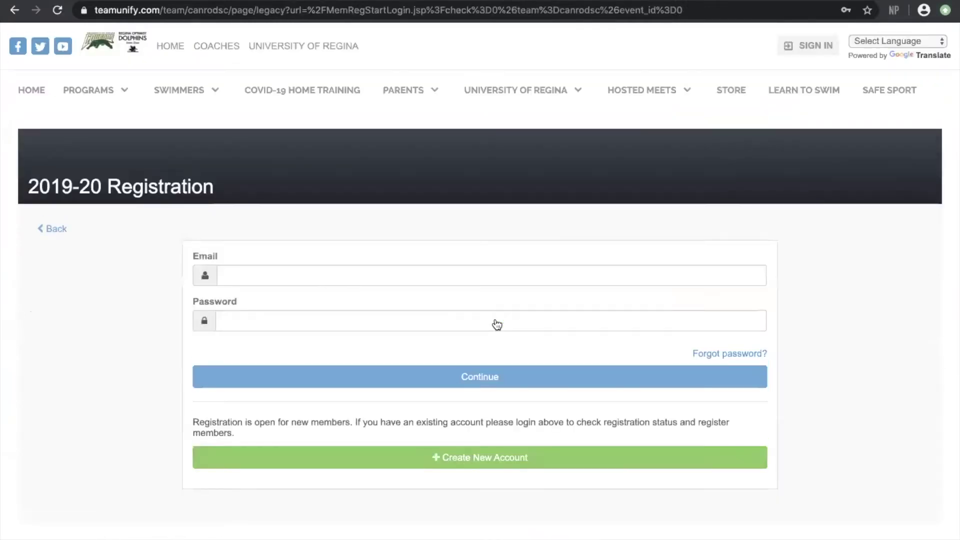
left_click(494, 464)
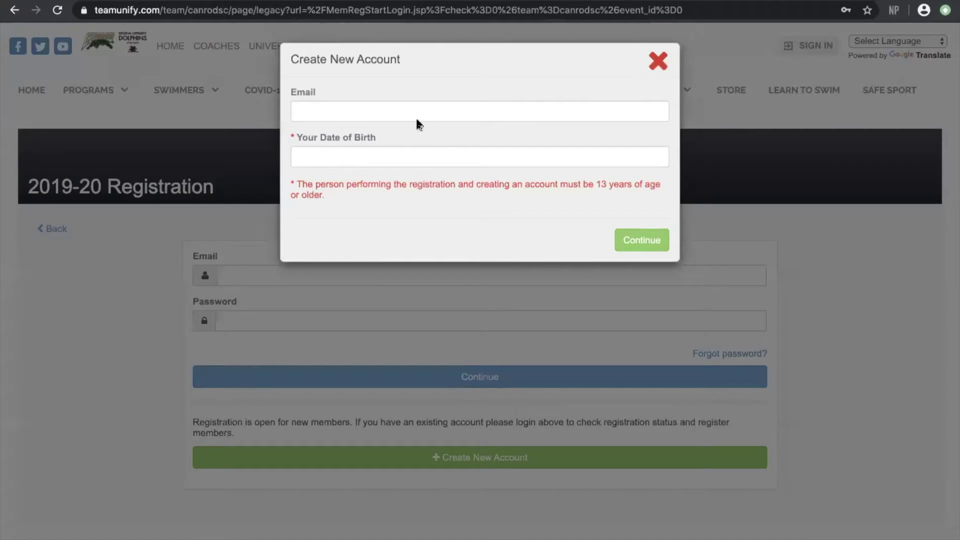
left_click(413, 112)
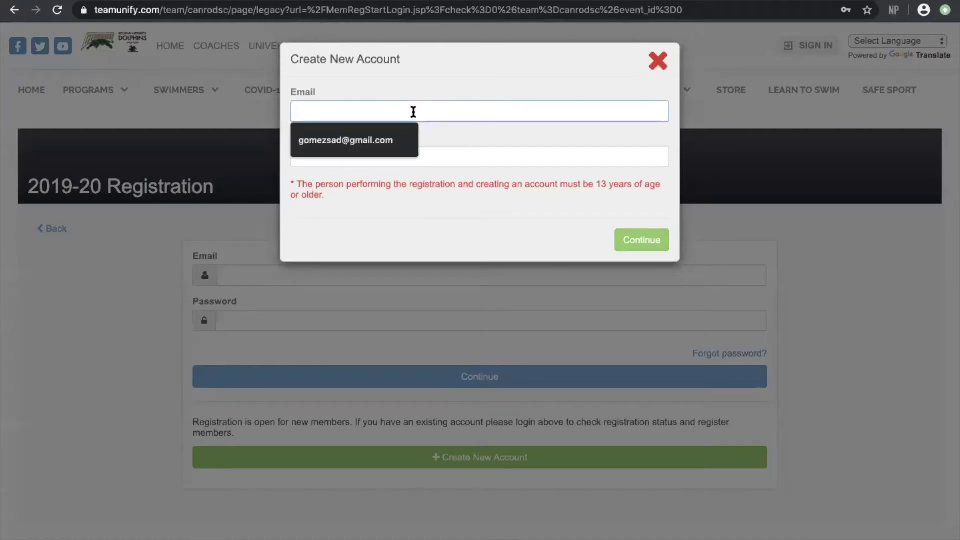
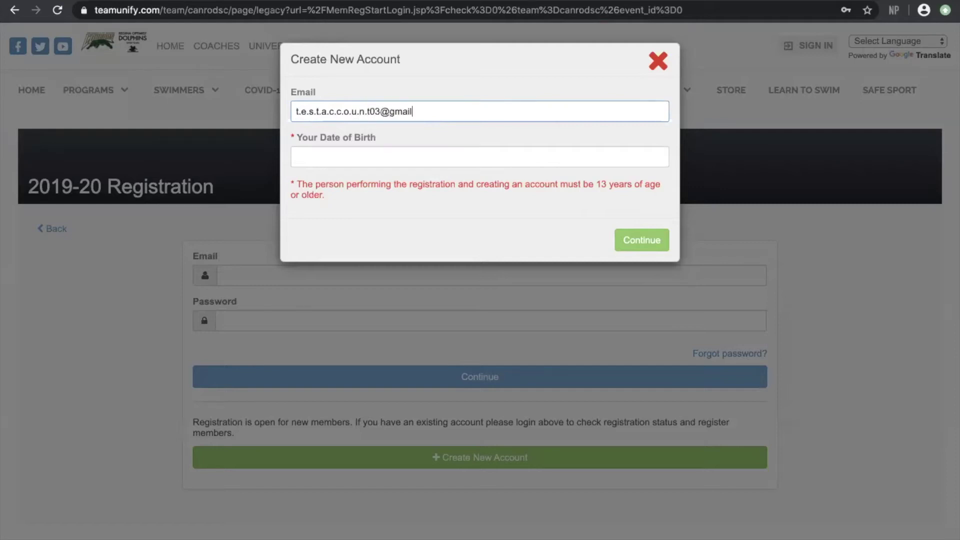
left_click(416, 153)
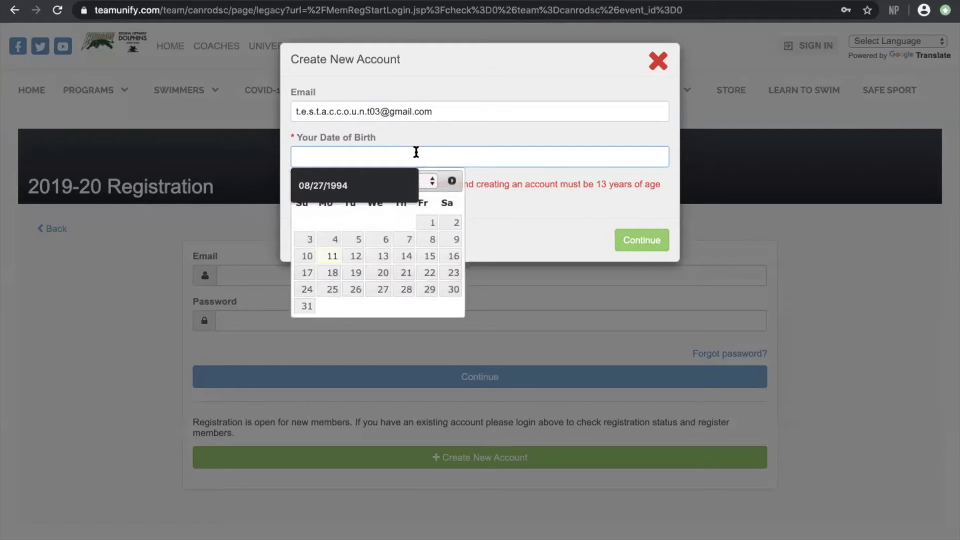
left_click(429, 186)
scroll(410, 167, "up", 5)
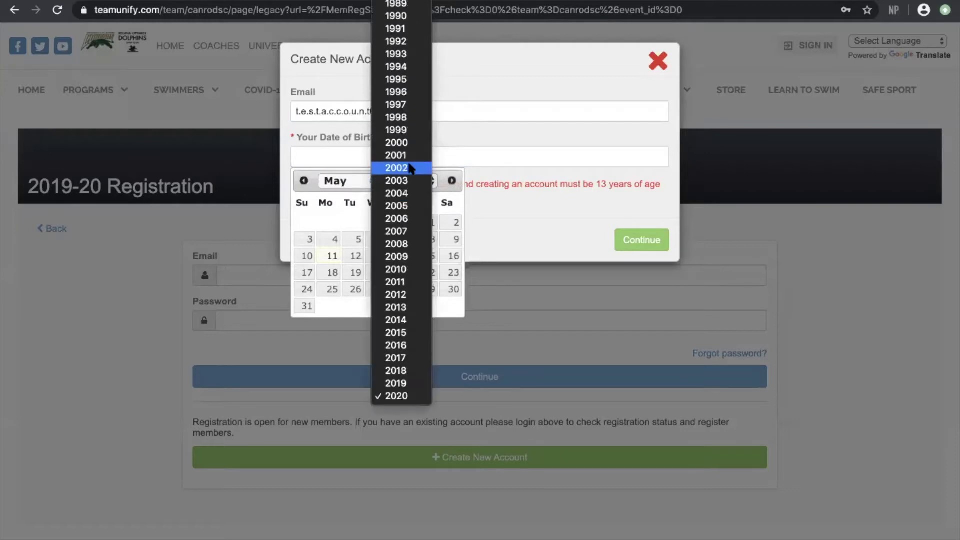
left_click(400, 67)
left_click(358, 191)
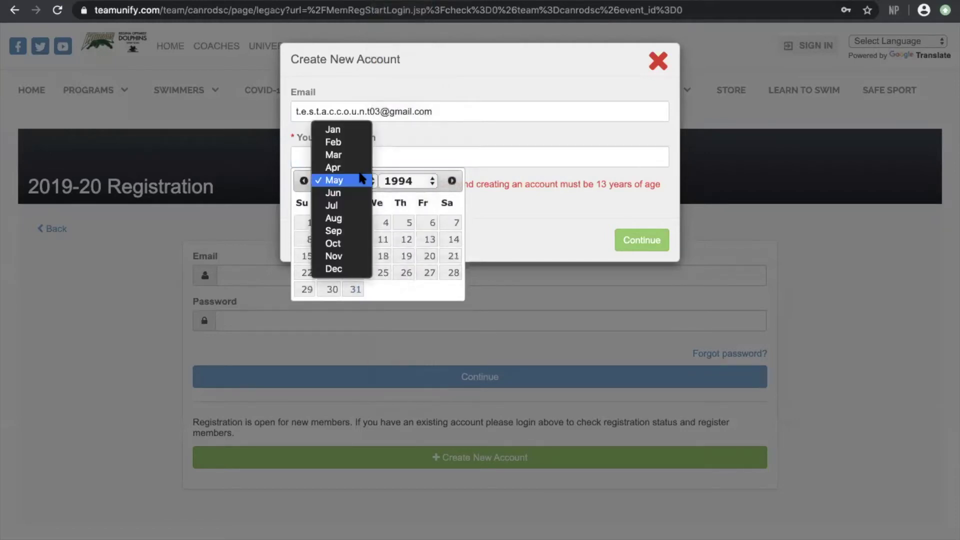
left_click(351, 217)
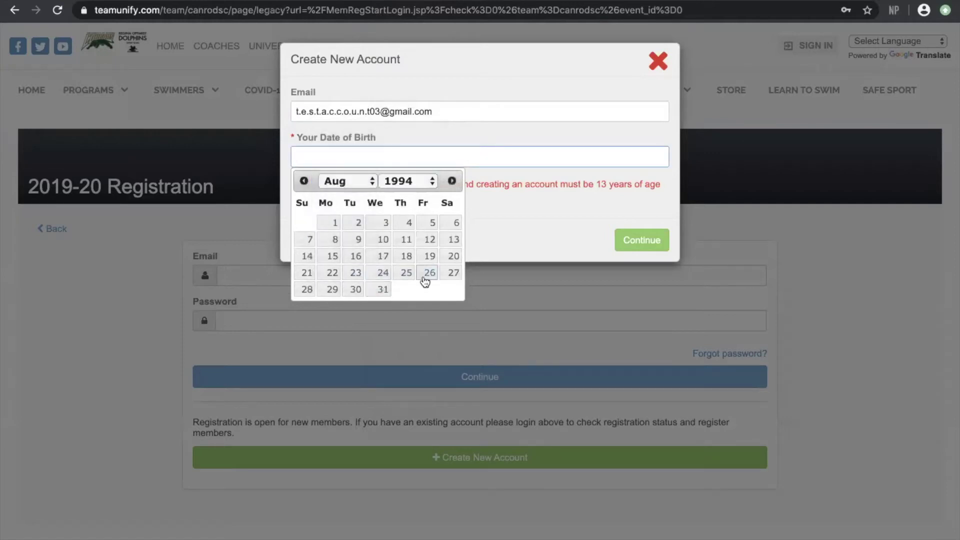
left_click(453, 273)
left_click(649, 242)
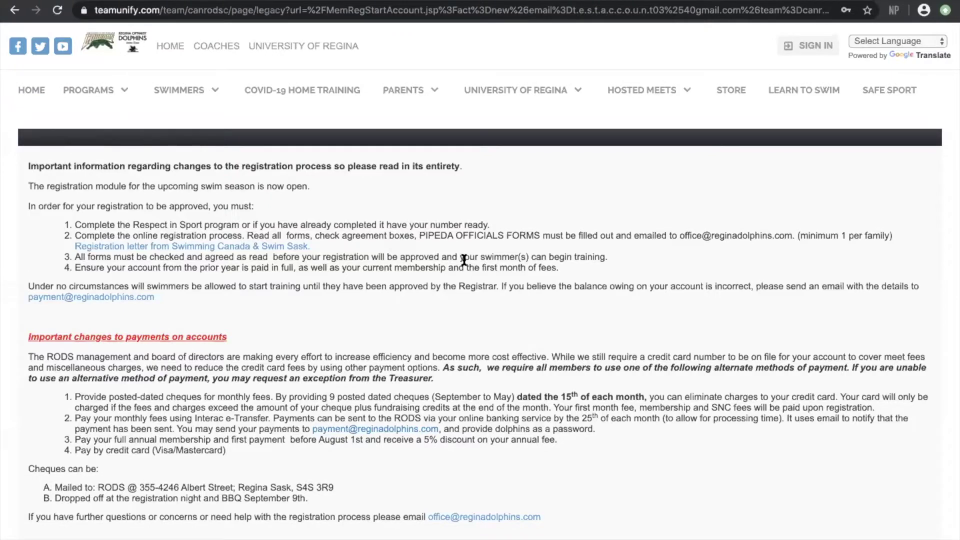
Review the phone, insurance and emergency-contact fields on the account form, then submit it
scroll(464, 259, "down", 1)
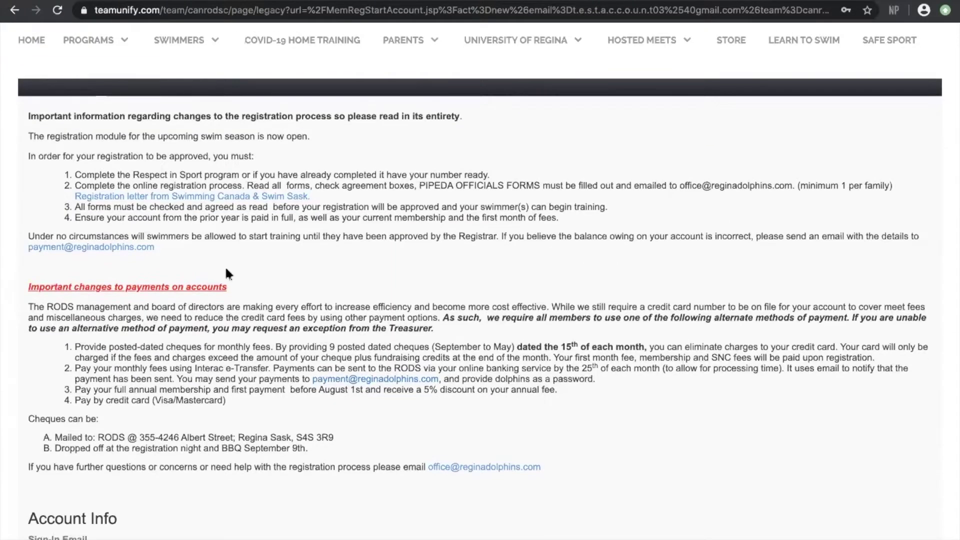
scroll(297, 276, "down", 6)
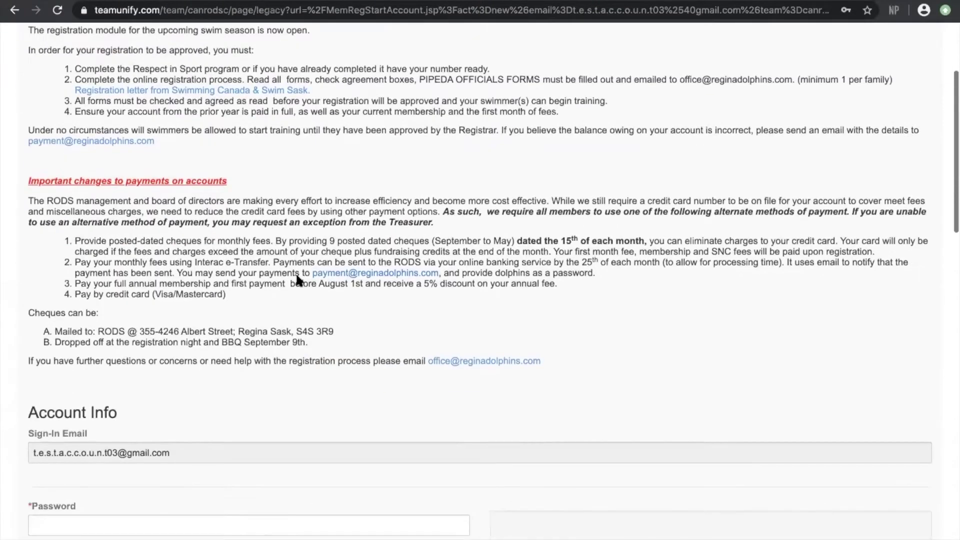
scroll(296, 277, "down", 8)
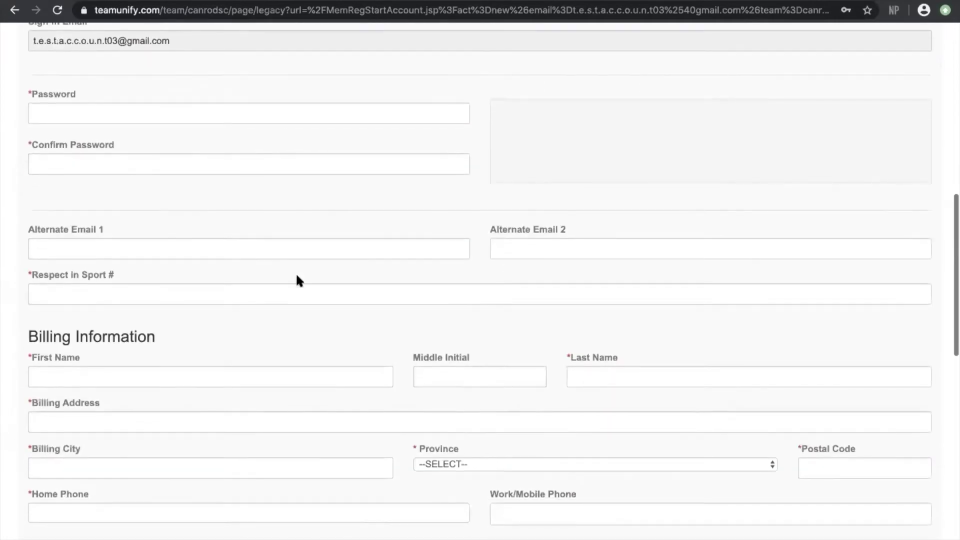
scroll(297, 275, "down", 9)
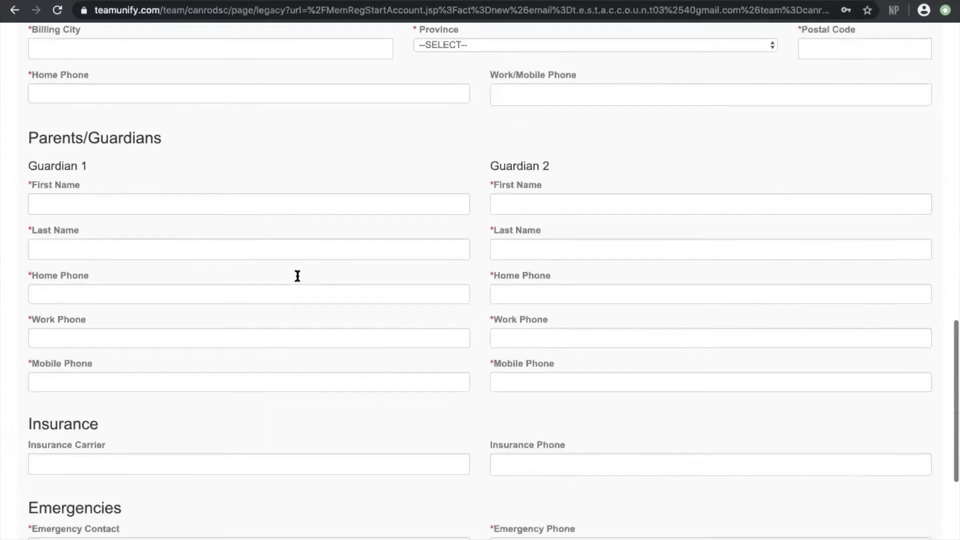
scroll(296, 275, "up", 11)
scroll(297, 275, "up", 4)
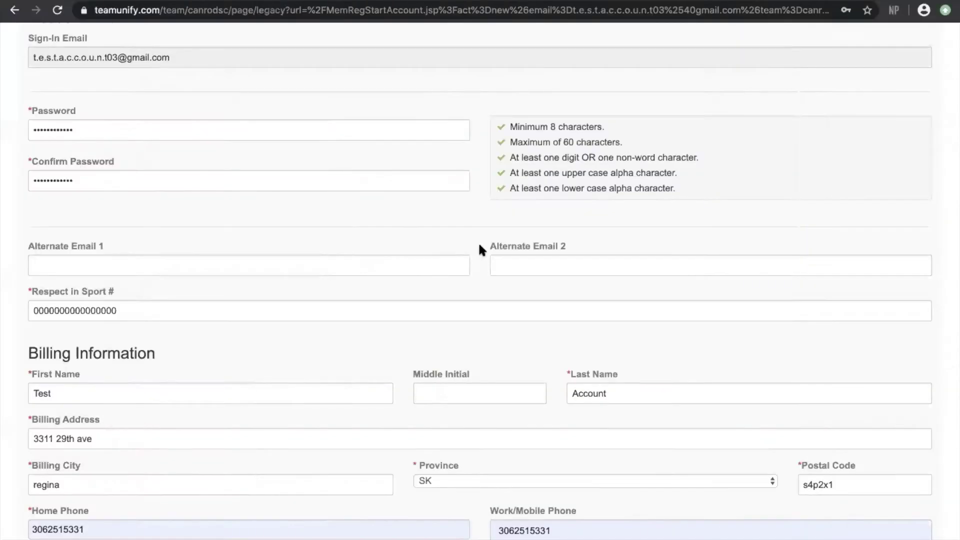
scroll(479, 245, "up", 8)
scroll(479, 245, "down", 8)
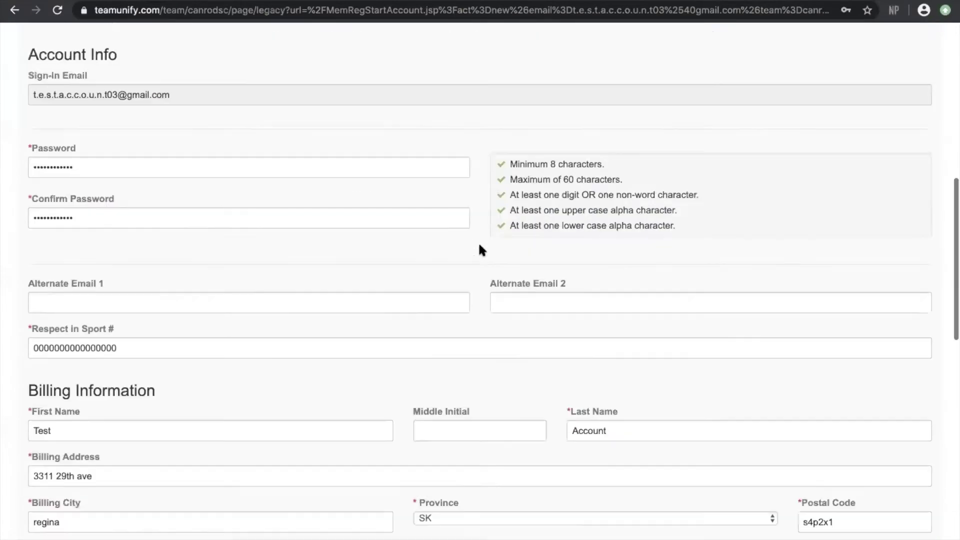
scroll(479, 245, "down", 13)
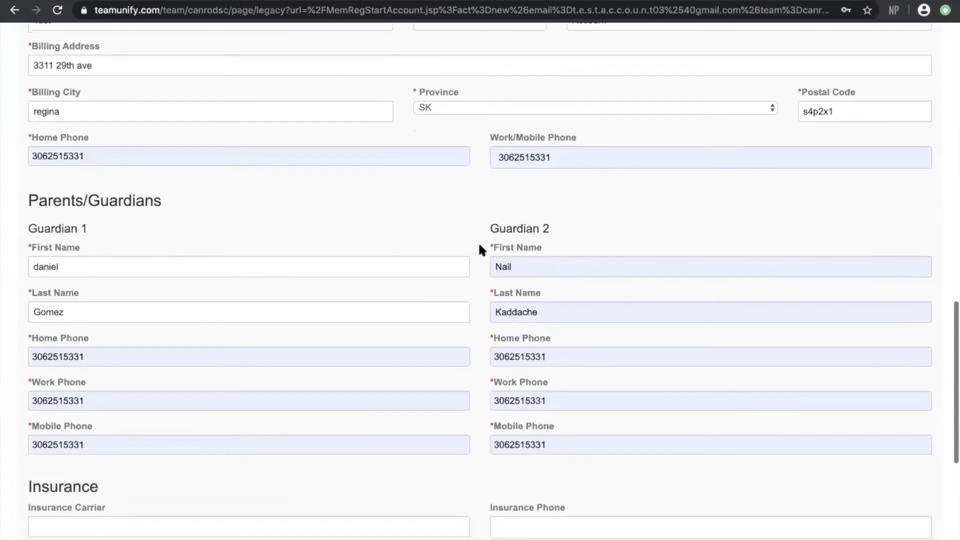
scroll(481, 248, "down", 2)
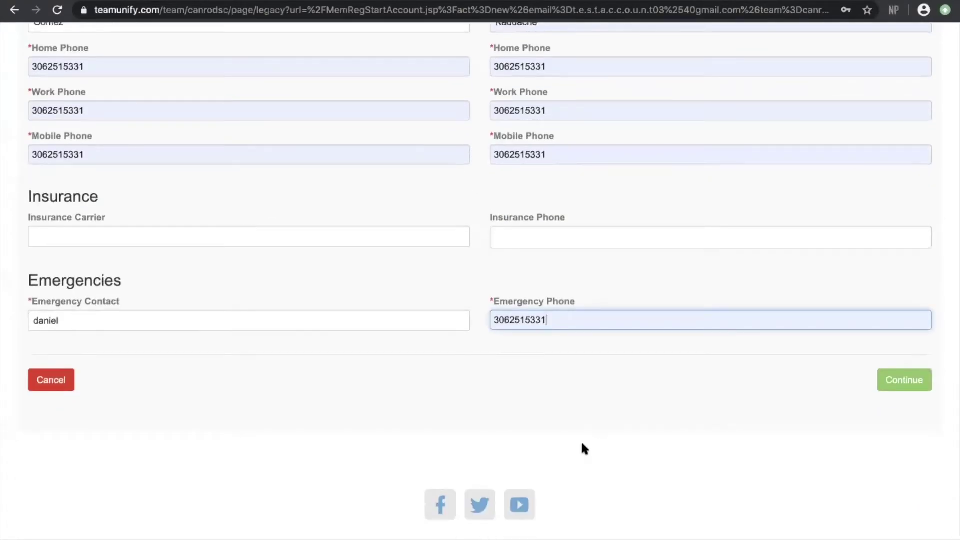
scroll(632, 215, "up", 7)
scroll(250, 225, "up", 6)
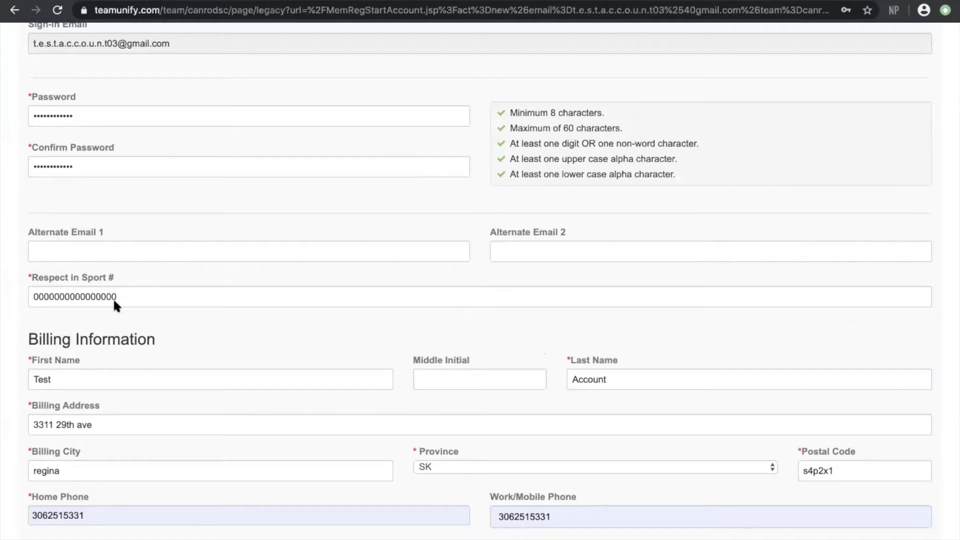
scroll(376, 393, "down", 10)
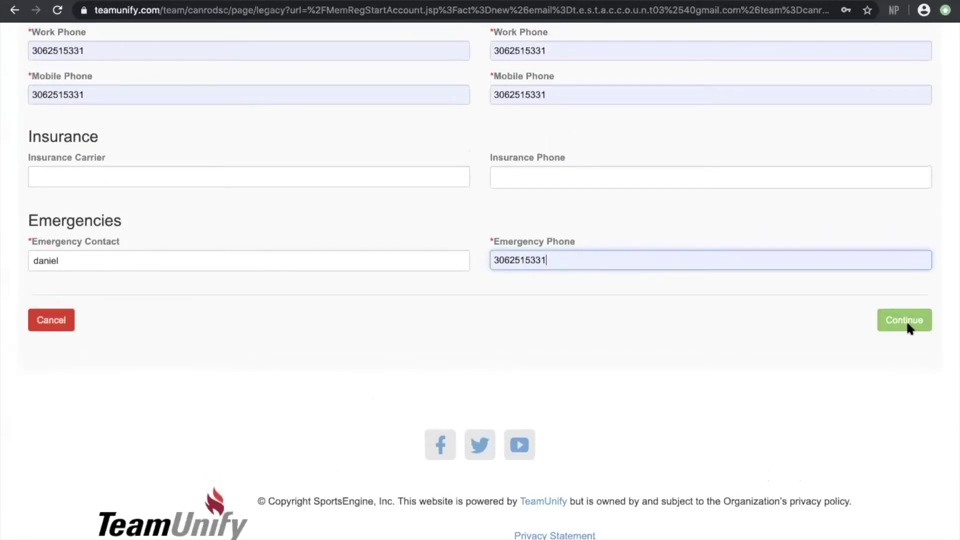
left_click(906, 320)
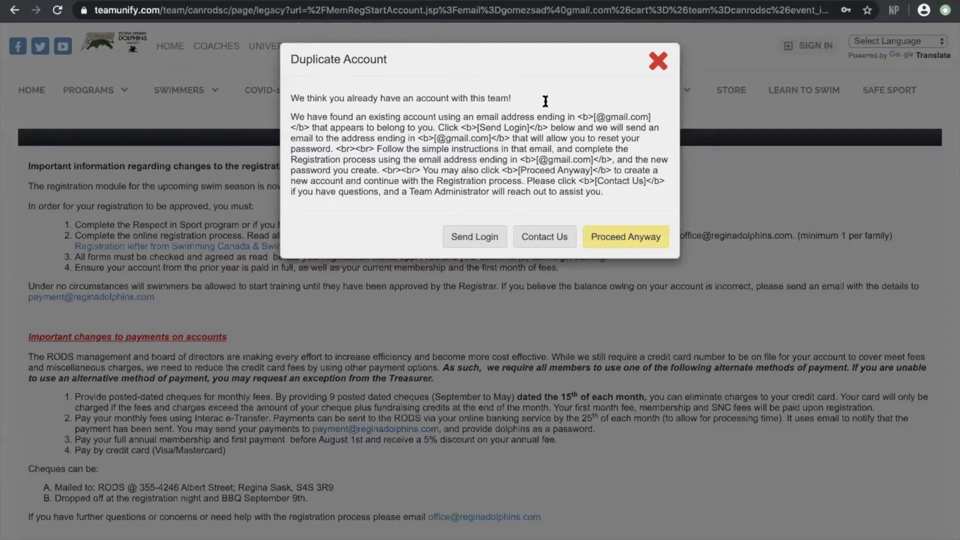
Proceed anyway past the Duplicate Account warning and scroll through the team program chart
left_click(642, 241)
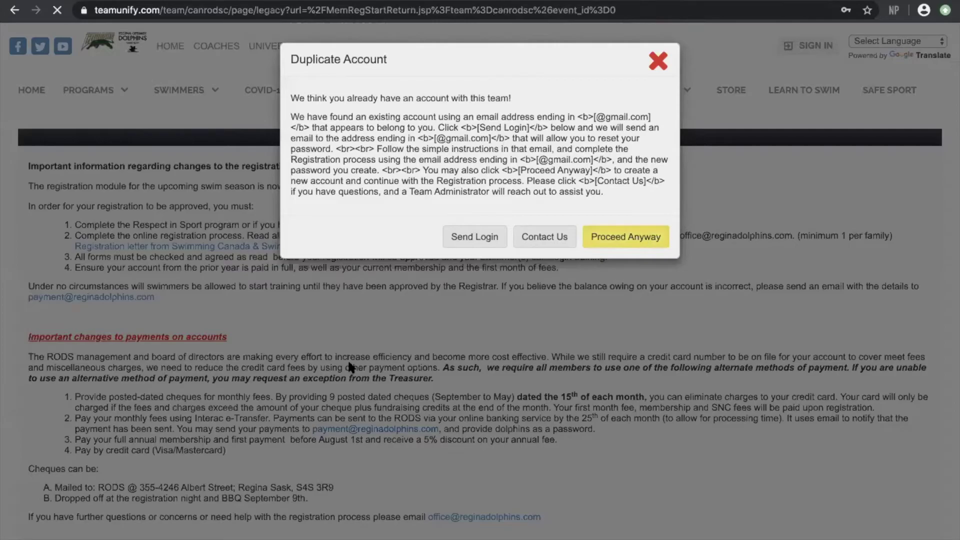
scroll(349, 365, "down", 3)
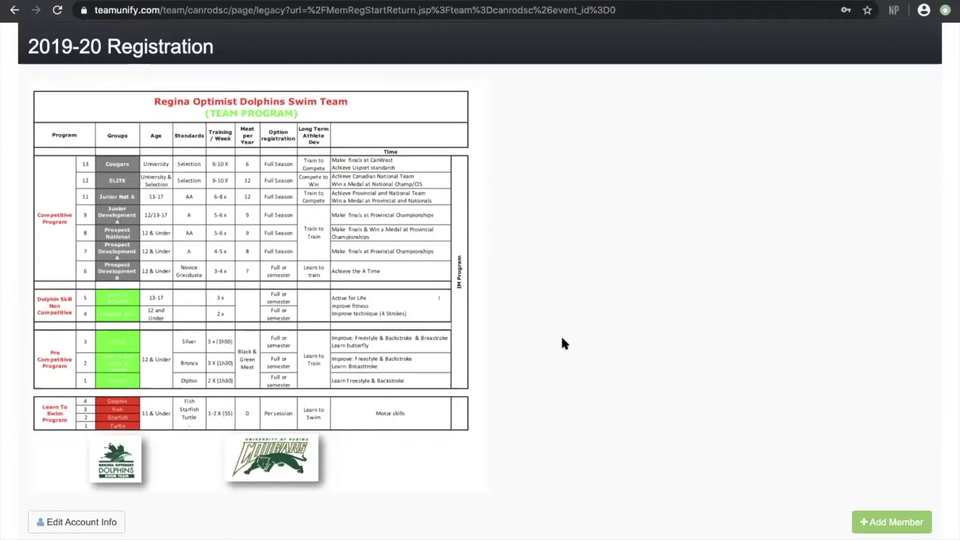
scroll(562, 339, "down", 3)
scroll(562, 339, "up", 2)
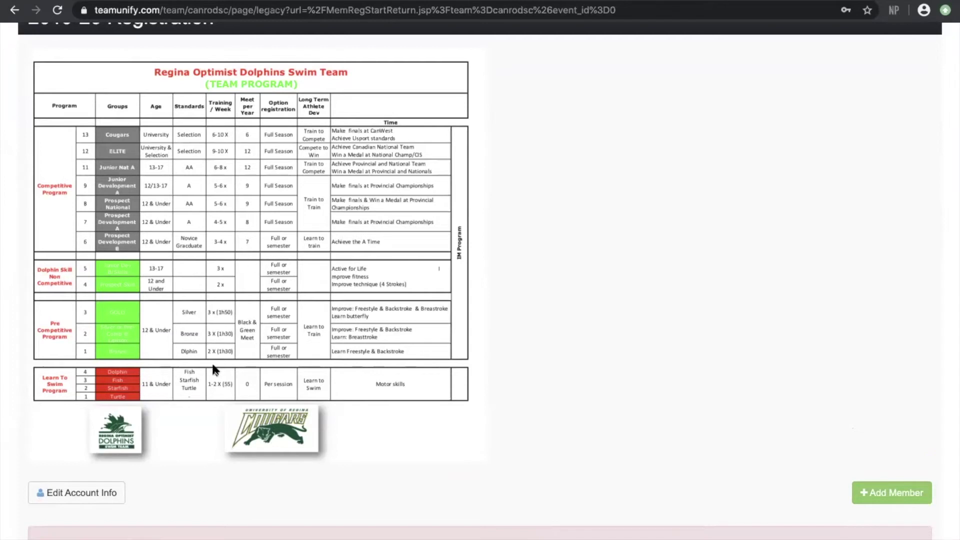
scroll(840, 457, "down", 1)
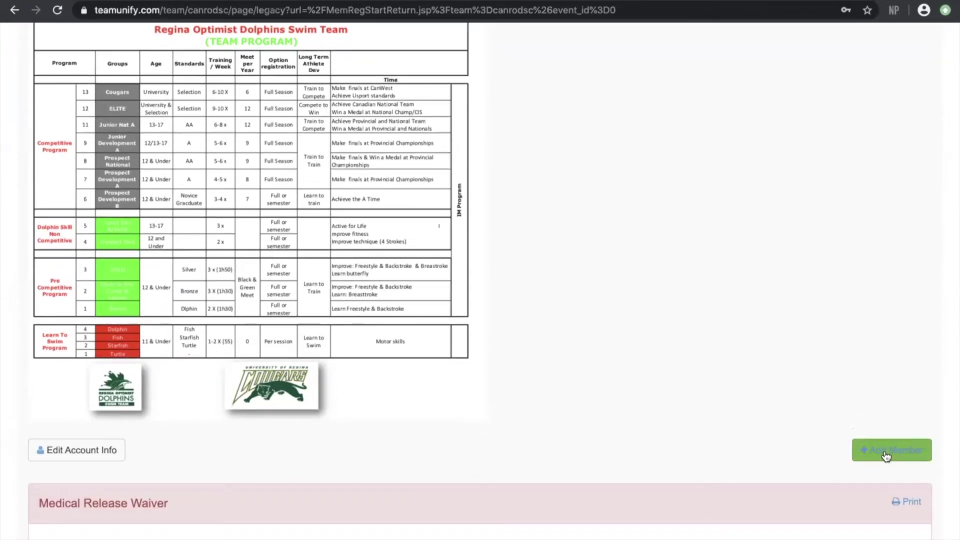
Add a new member with the swimmer's first, last and preferred names, marked as having no middle name
left_click(896, 450)
left_click(224, 111)
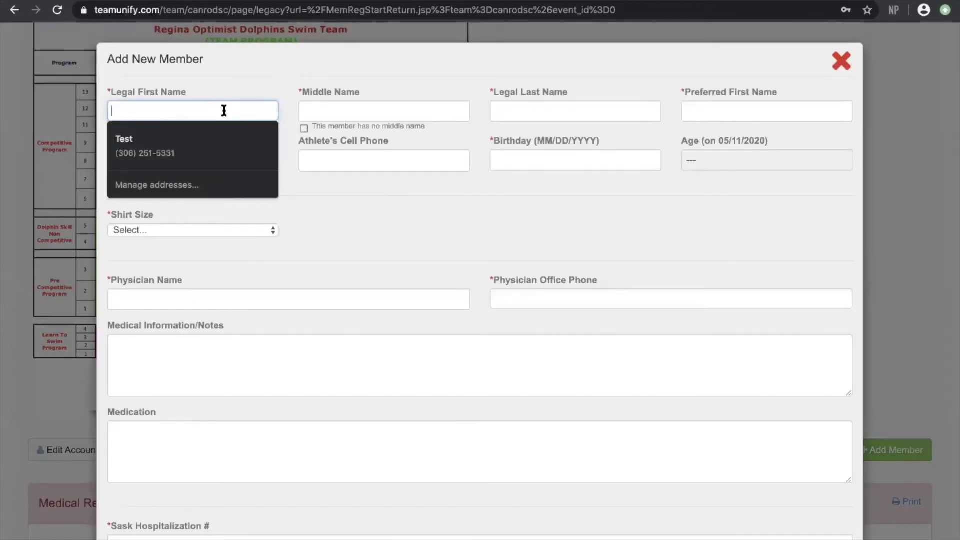
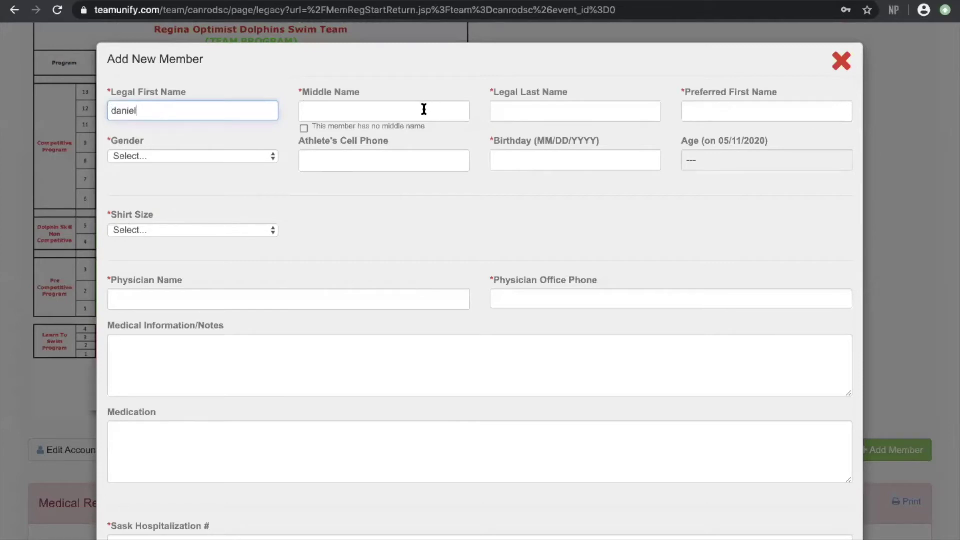
left_click(423, 108)
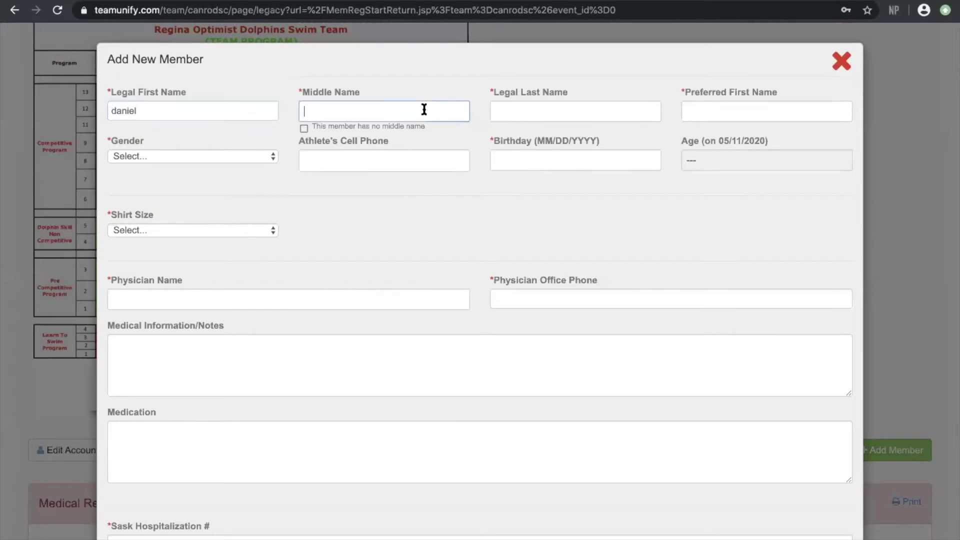
left_click(304, 128)
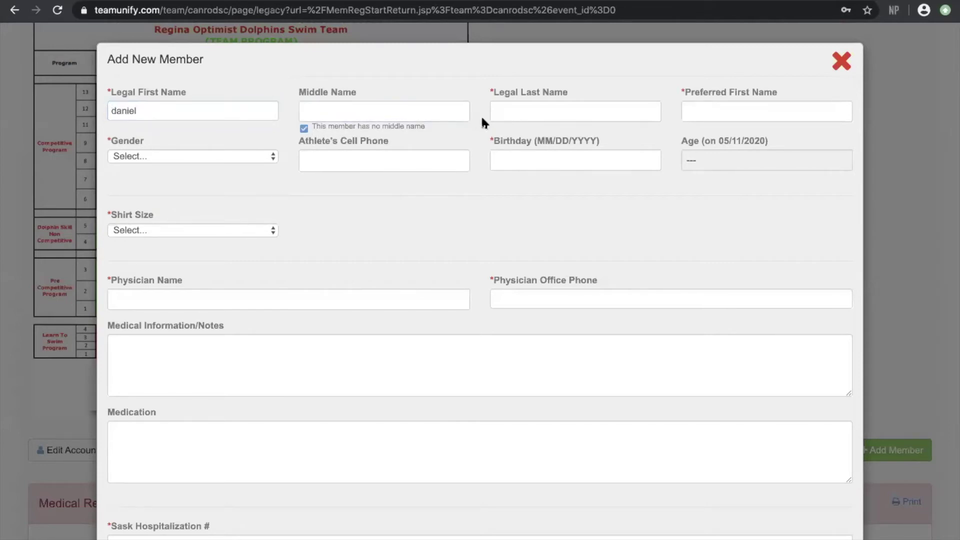
left_click(515, 112)
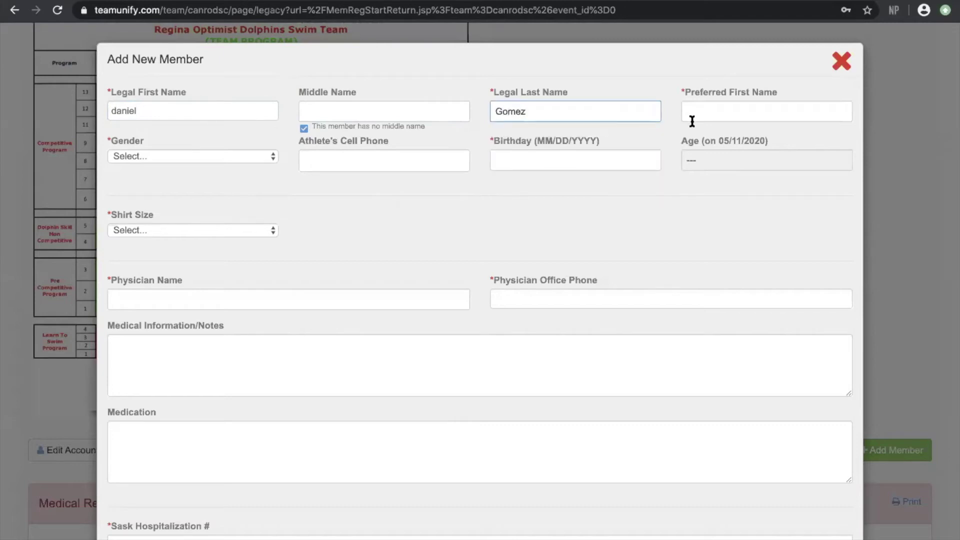
left_click(692, 120)
type("Daniel")
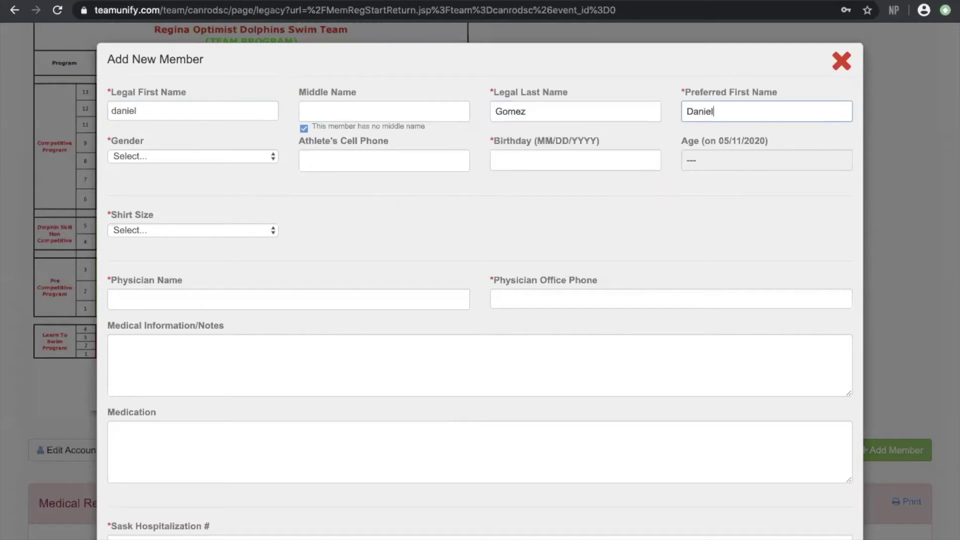
Set the swimmer's gender to Male, birthday to 05/11/2015 and shirt size to M
left_click(240, 155)
left_click(215, 180)
left_click(537, 159)
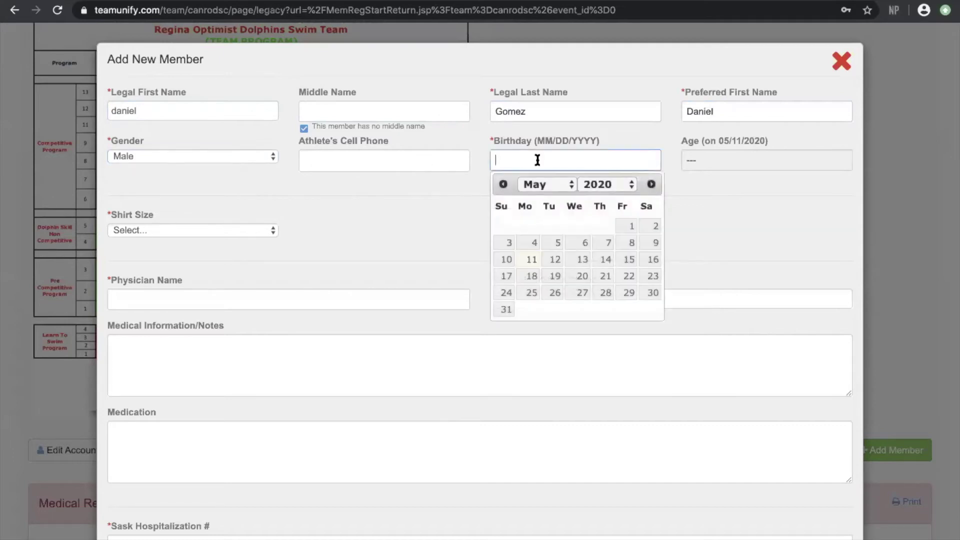
left_click(536, 260)
key("BackSpace")
key("BackSpace")
type("15")
left_click(165, 230)
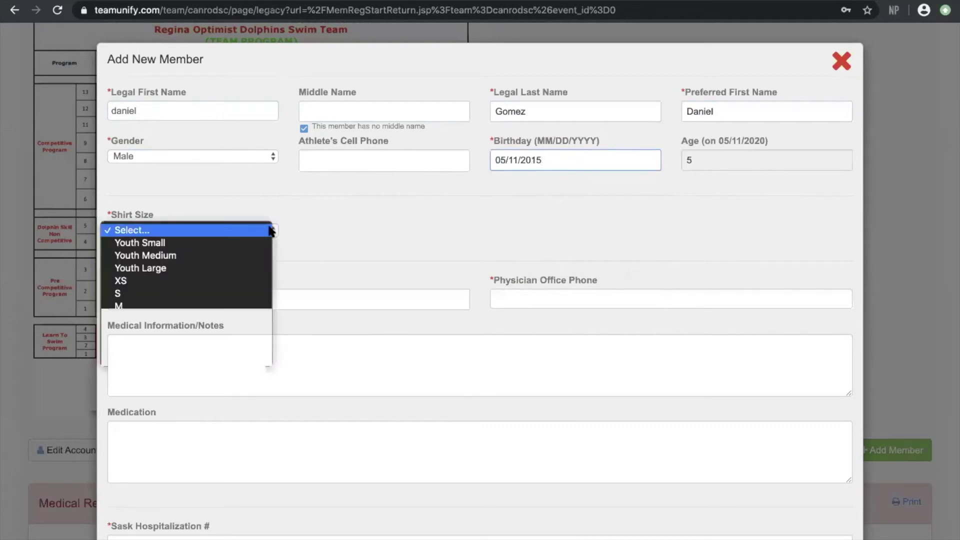
left_click(138, 306)
Enter the physician's name and office phone and the Sask Hospitalization number
scroll(325, 220, "down", 3)
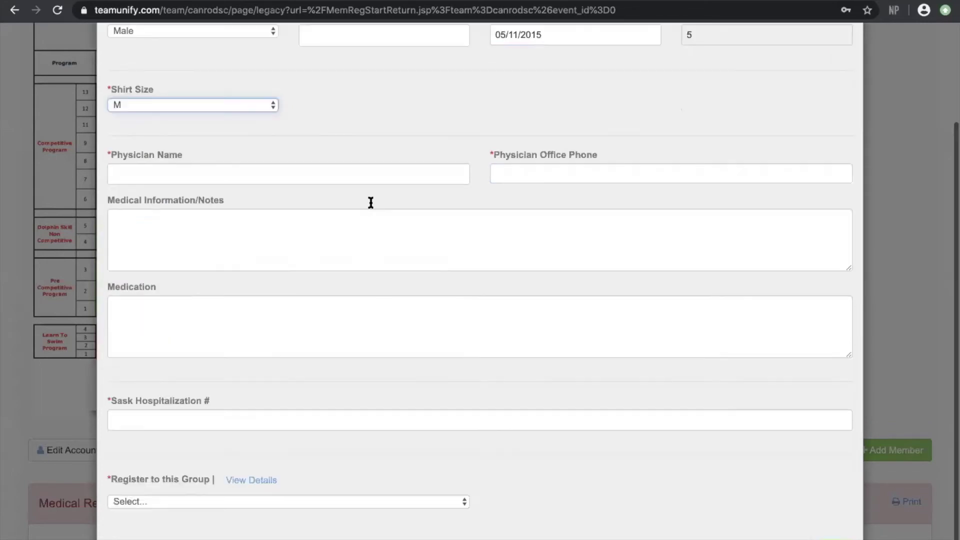
left_click(363, 150)
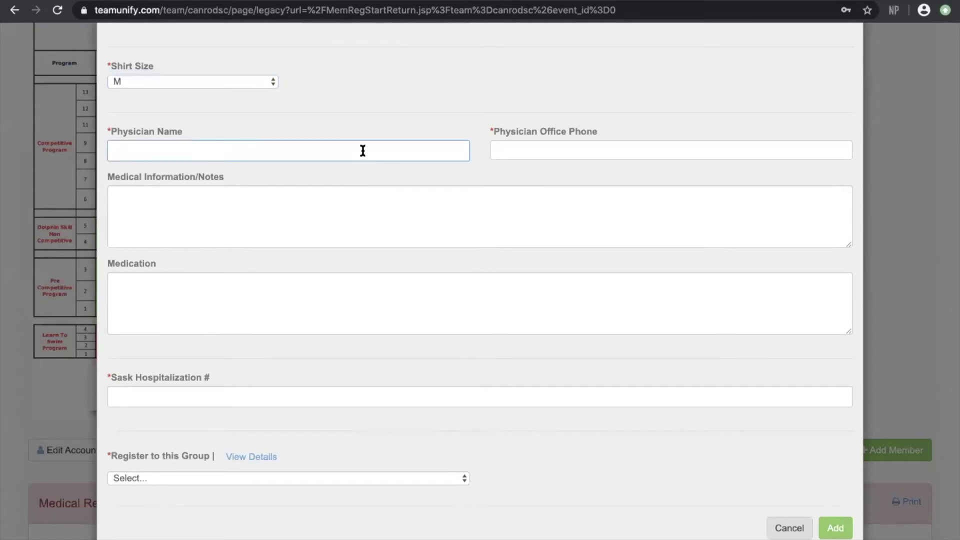
type("doc t")
type("tor")
left_click(634, 152)
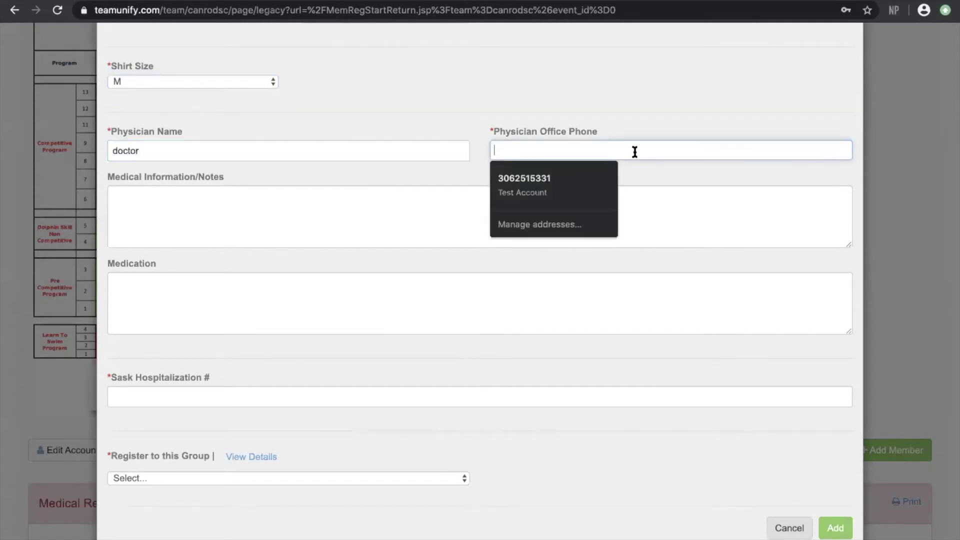
left_click(530, 184)
scroll(400, 262, "down", 2)
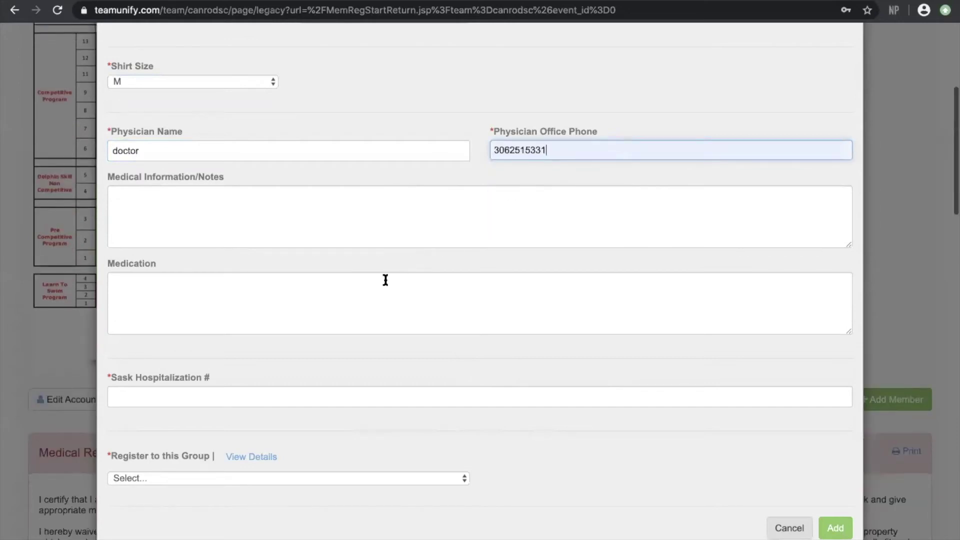
left_click(256, 389)
type("0000000000000")
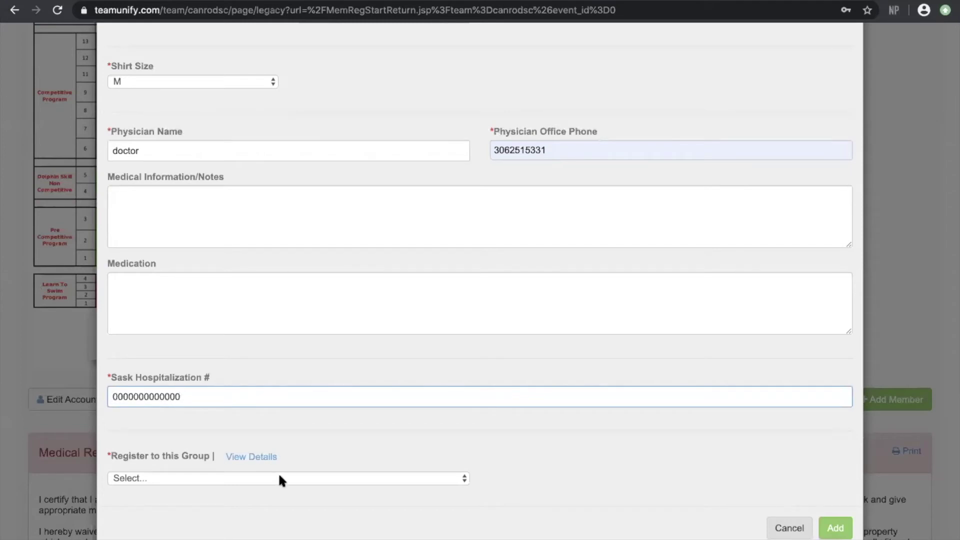
Register the swimmer to the Junior Dev B/Skills - Session (Spring 1 payment) group and add them
left_click(279, 476)
scroll(280, 479, "down", 10)
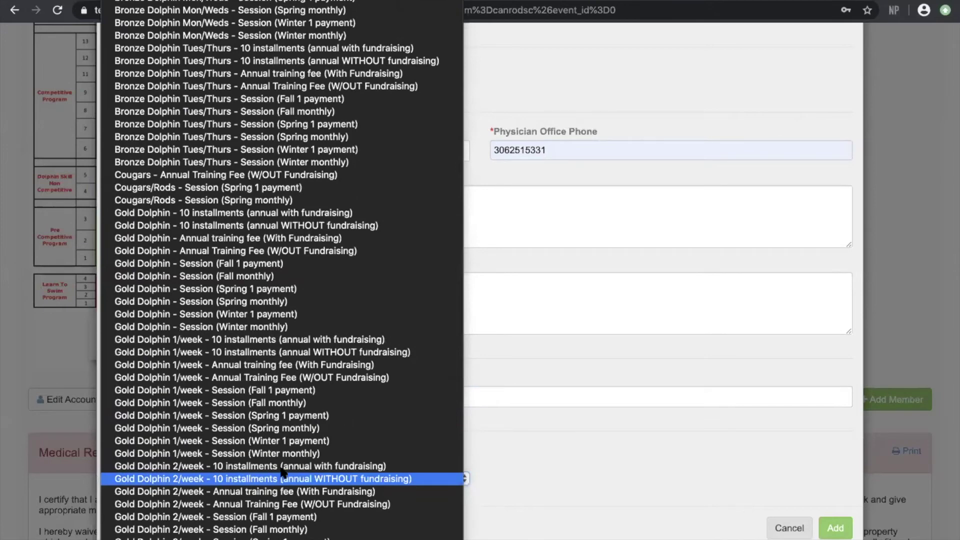
scroll(356, 325, "down", 7)
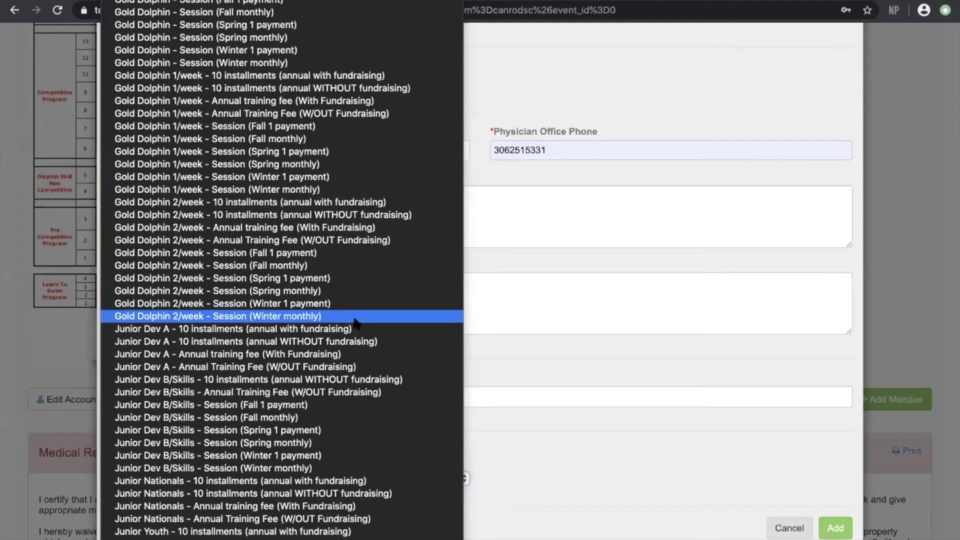
left_click(250, 430)
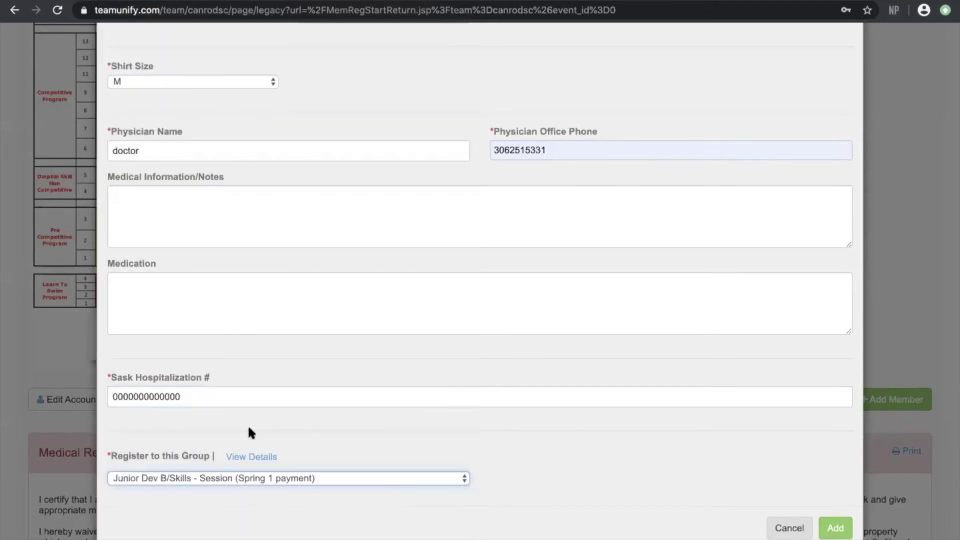
left_click(832, 527)
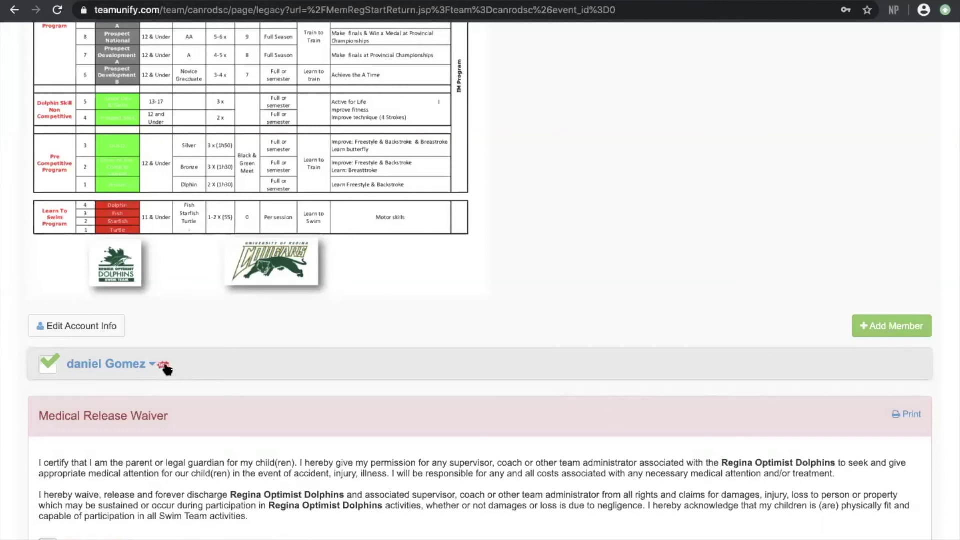
Agree to the Medical Release Waiver and the Liability Waiver
scroll(400, 306, "down", 3)
scroll(400, 305, "down", 2)
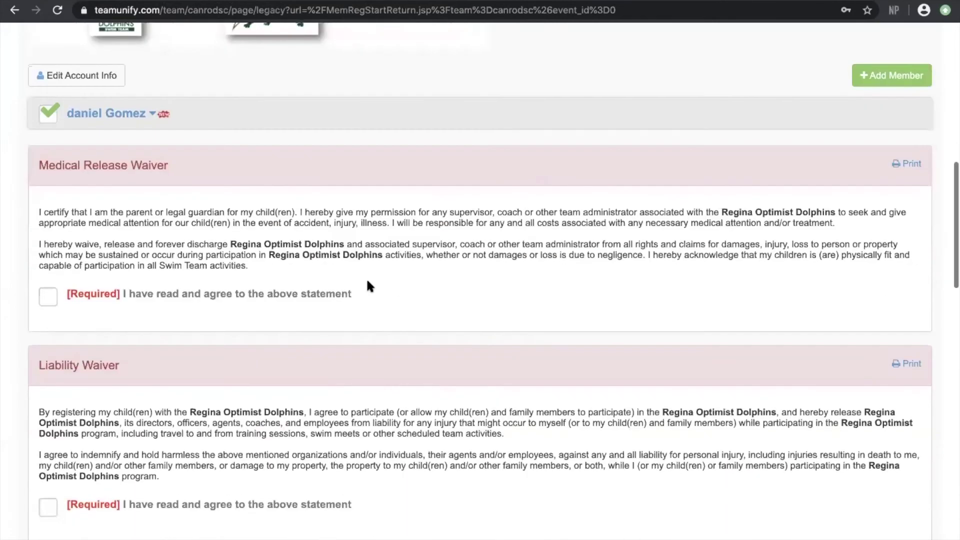
left_click(53, 301)
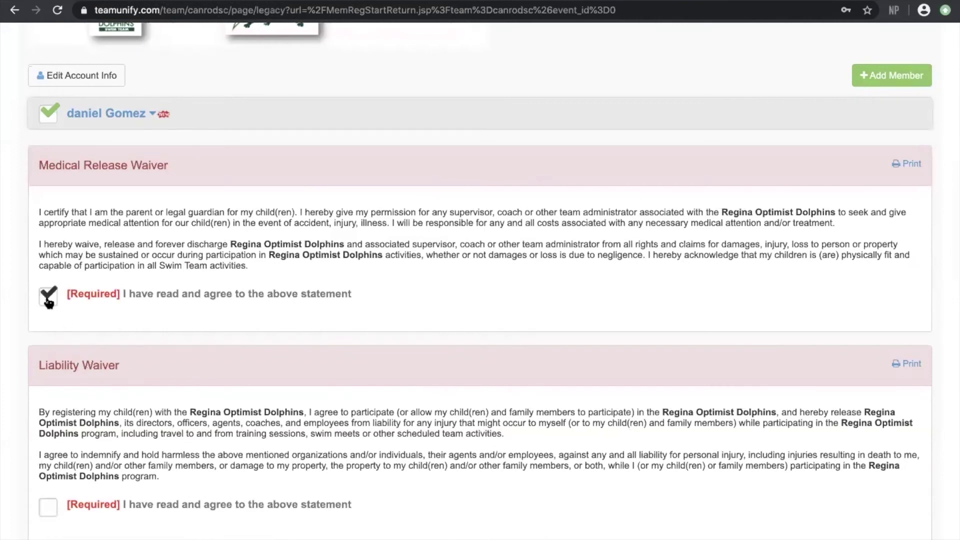
scroll(77, 349, "down", 3)
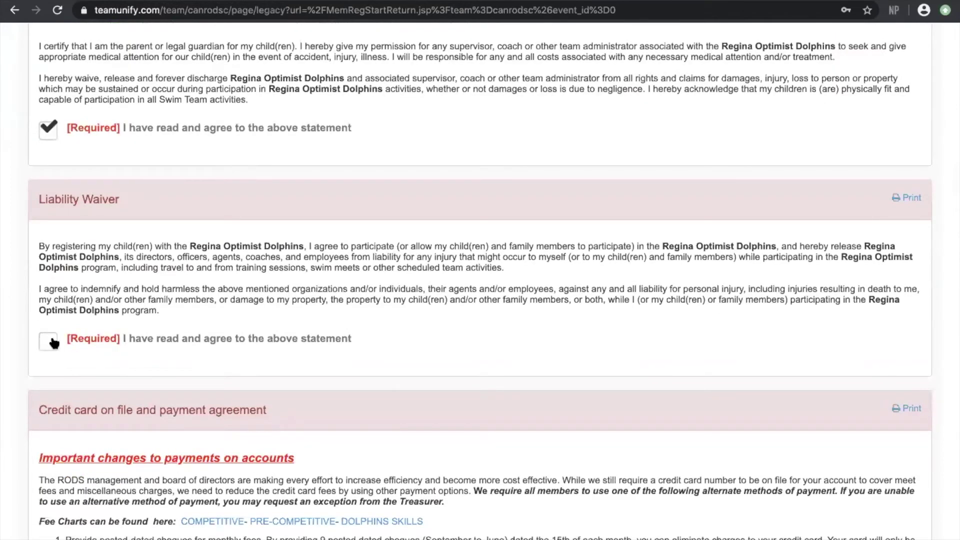
left_click(50, 342)
scroll(326, 264, "up", 3)
scroll(328, 261, "down", 10)
scroll(328, 262, "up", 2)
Agree to the credit card payment agreement, PIPEDA consents and required reading, then continue
left_click(47, 476)
scroll(313, 392, "down", 7)
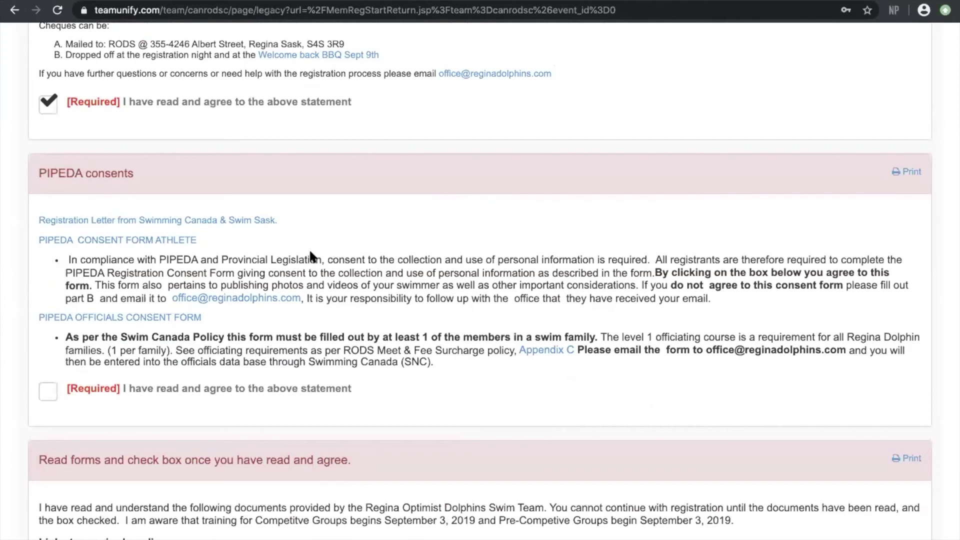
left_click(48, 395)
scroll(384, 422, "down", 3)
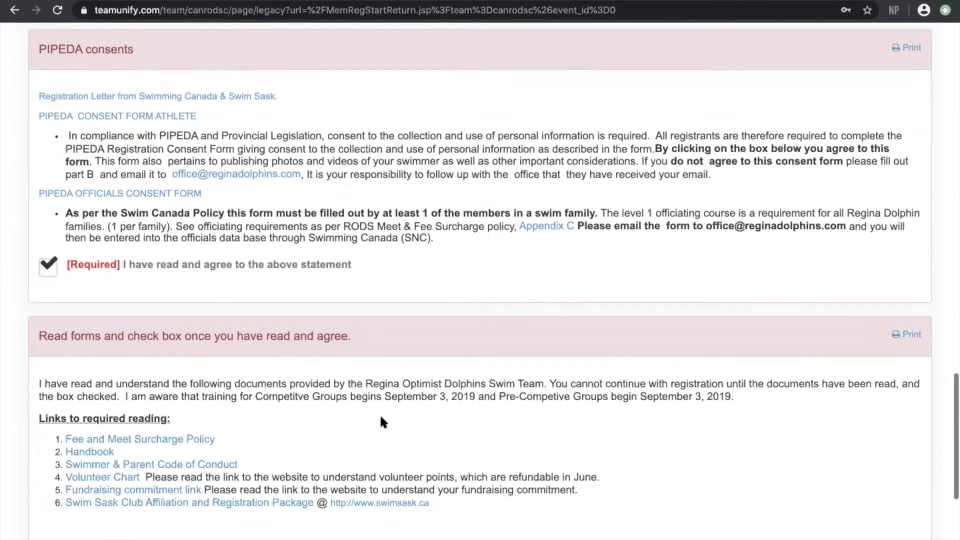
scroll(150, 325, "down", 2)
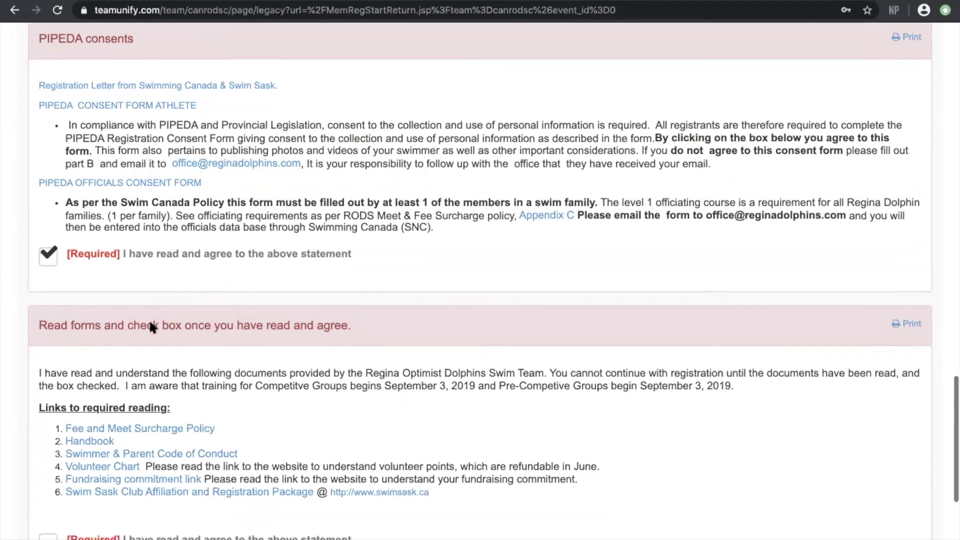
scroll(150, 328, "down", 2)
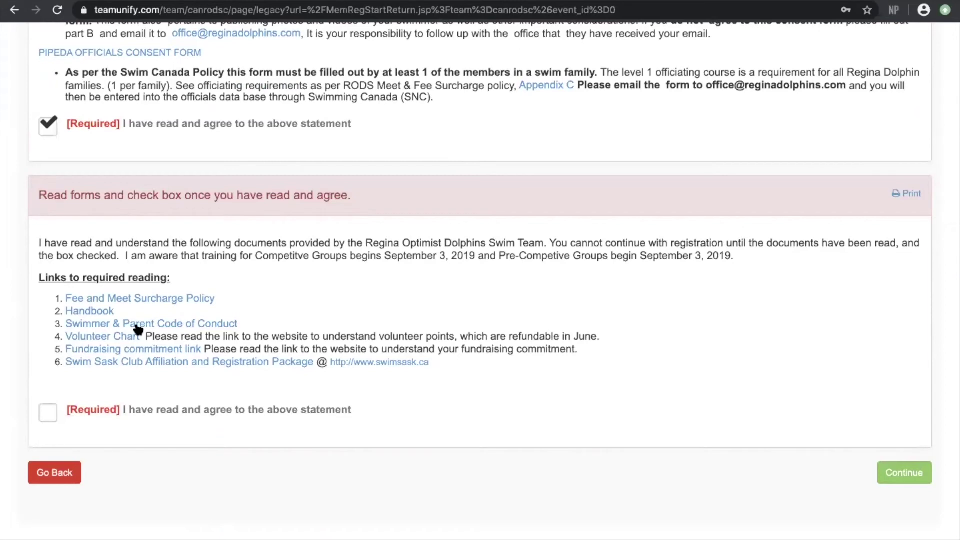
left_click(46, 420)
left_click(892, 473)
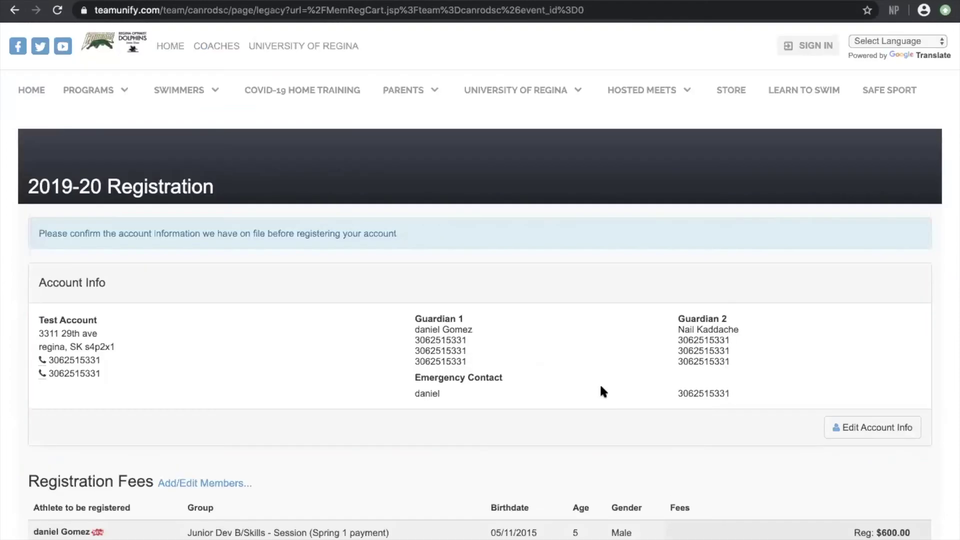
scroll(601, 386, "down", 4)
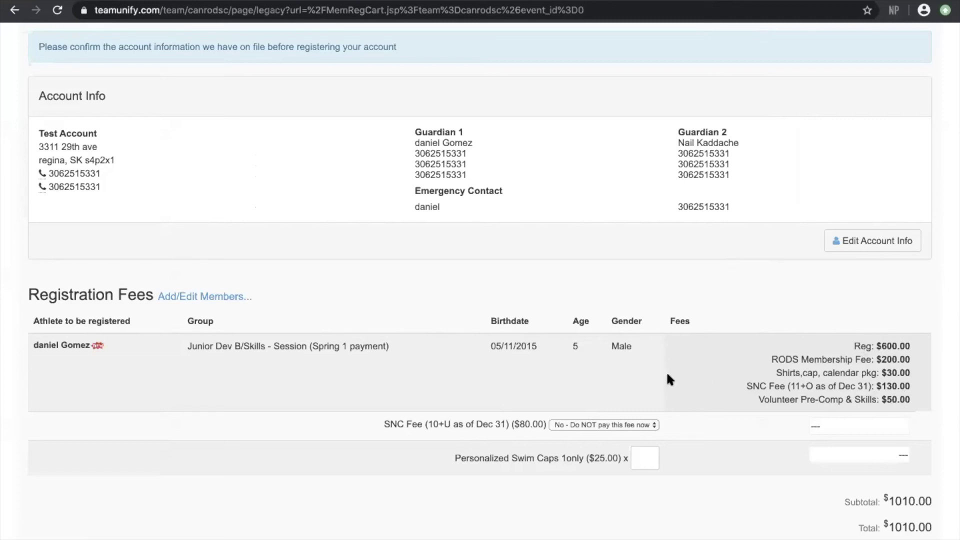
scroll(667, 371, "down", 1)
left_click_drag(912, 293, 853, 292)
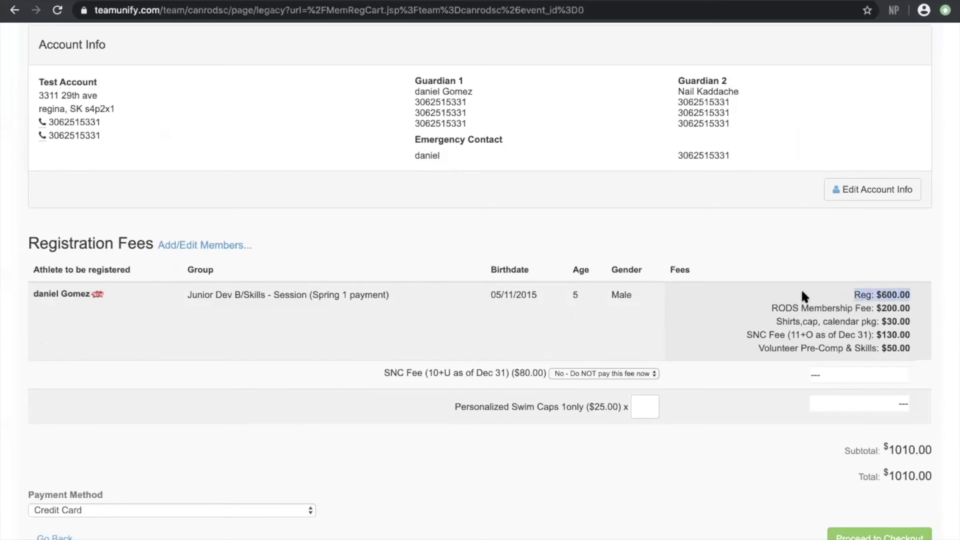
left_click_drag(786, 307, 901, 340)
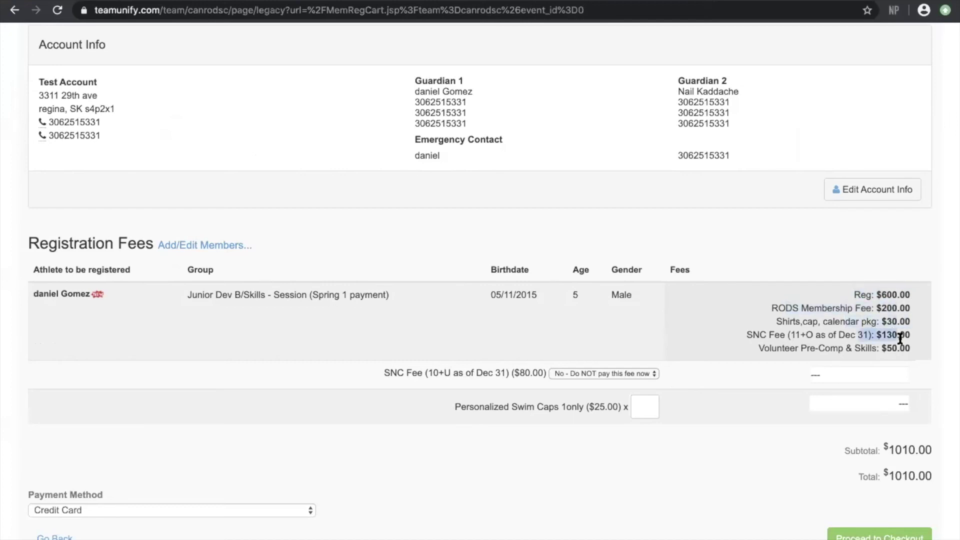
left_click_drag(839, 348, 911, 343)
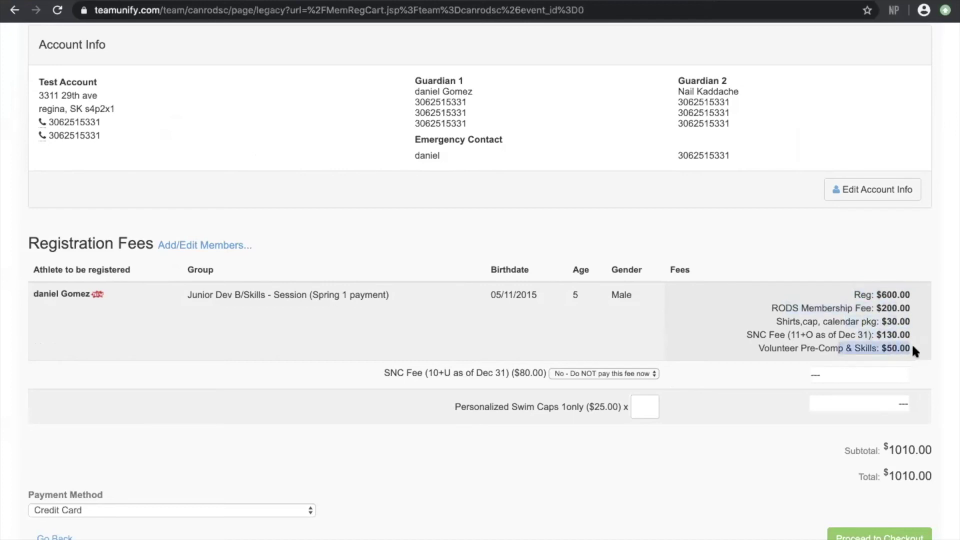
left_click(771, 377)
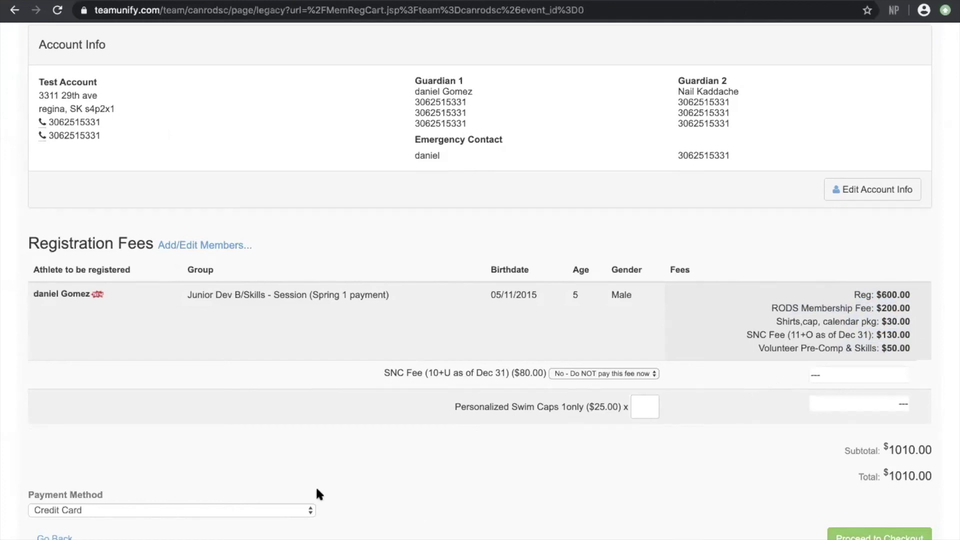
Choose E-Transfer as the payment method and proceed to checkout
left_click(287, 511)
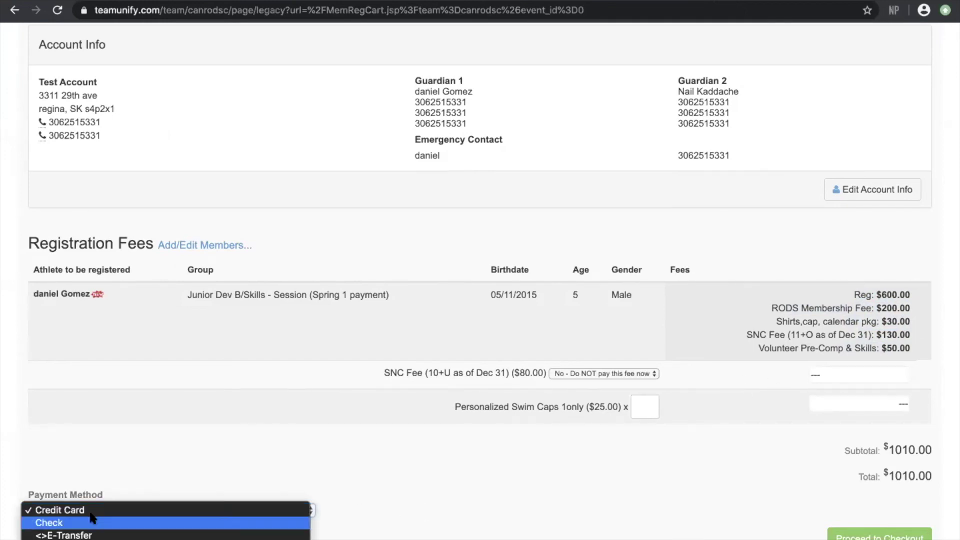
left_click(69, 536)
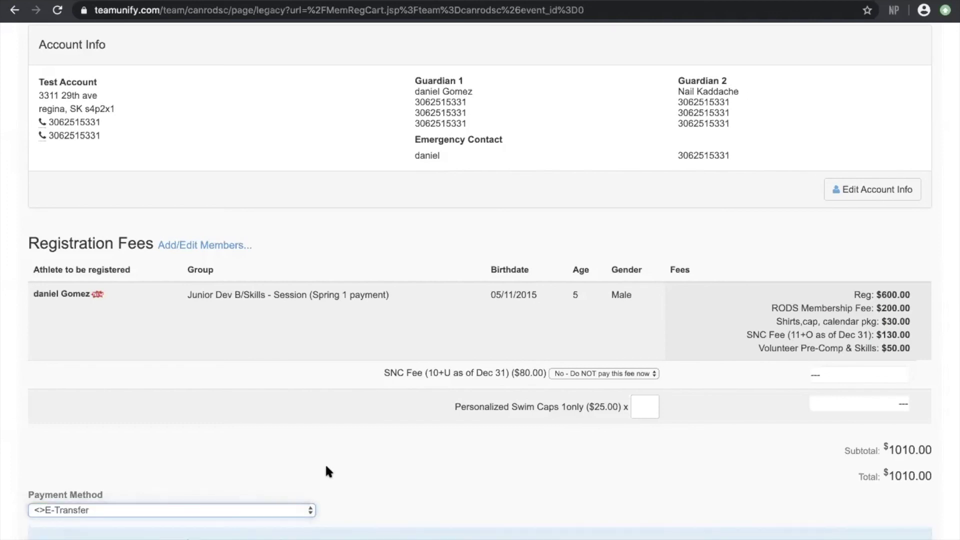
scroll(325, 463, "down", 2)
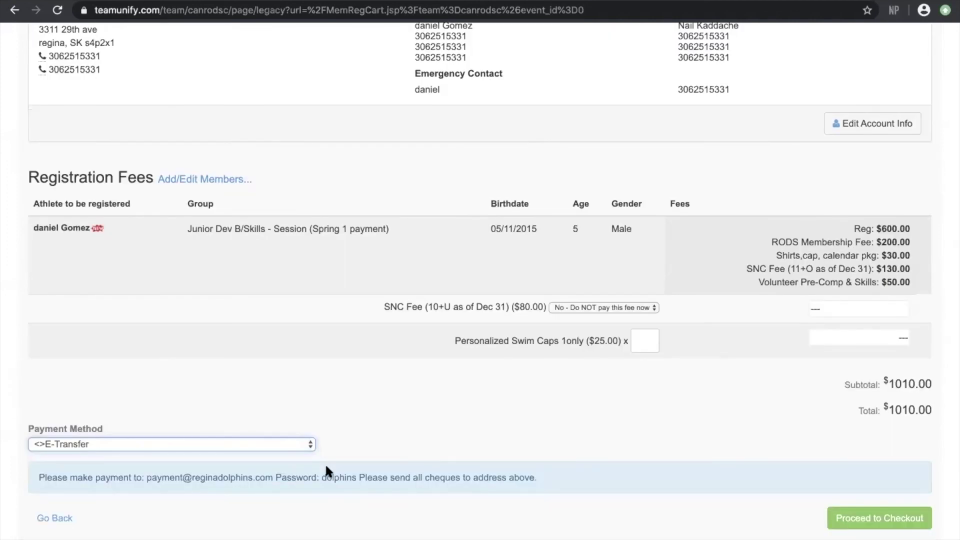
left_click(871, 519)
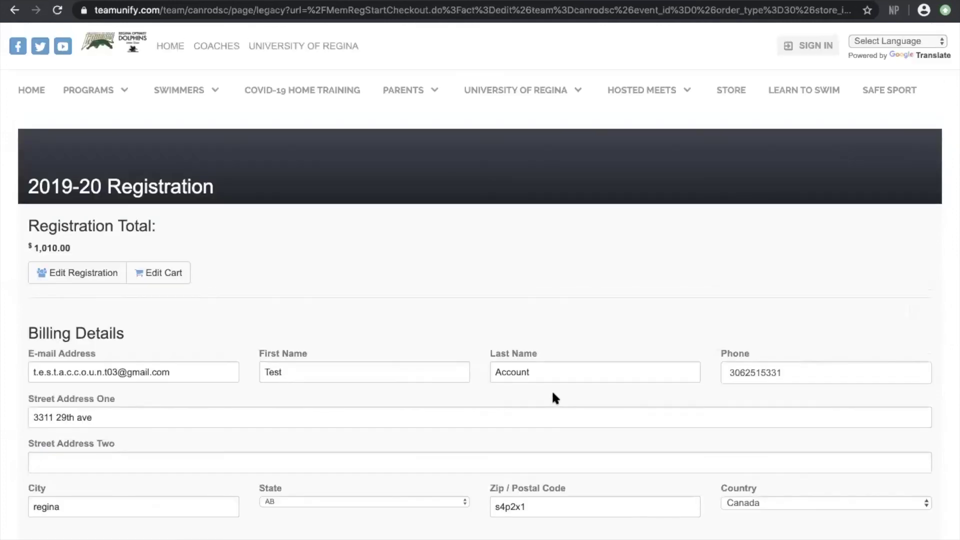
Change the billing province from AB to SK and submit the $1010.00 registration
scroll(529, 273, "down", 5)
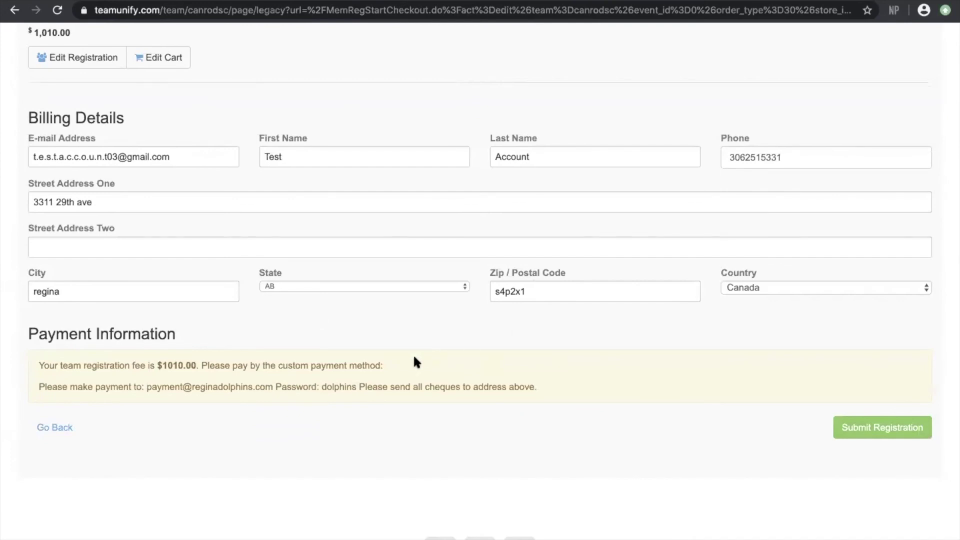
left_click(454, 284)
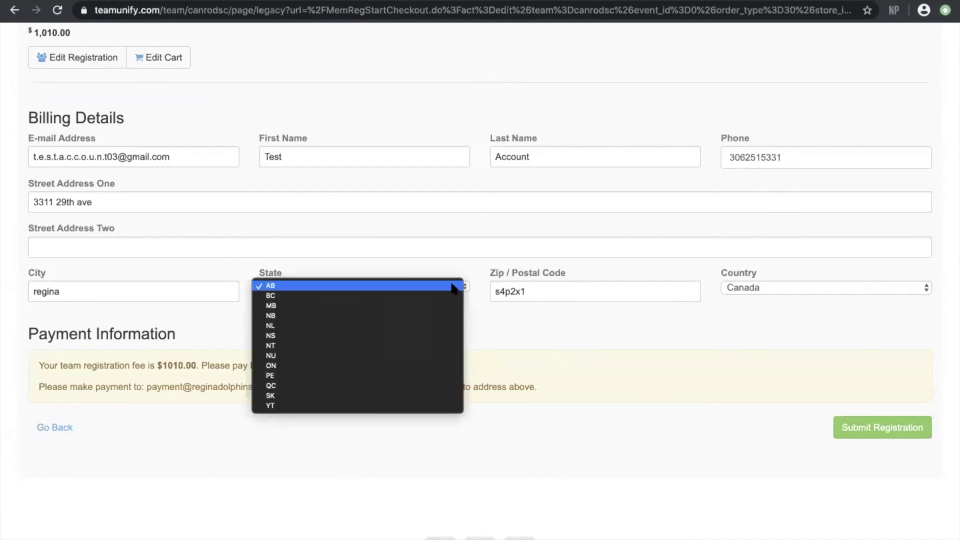
left_click(332, 395)
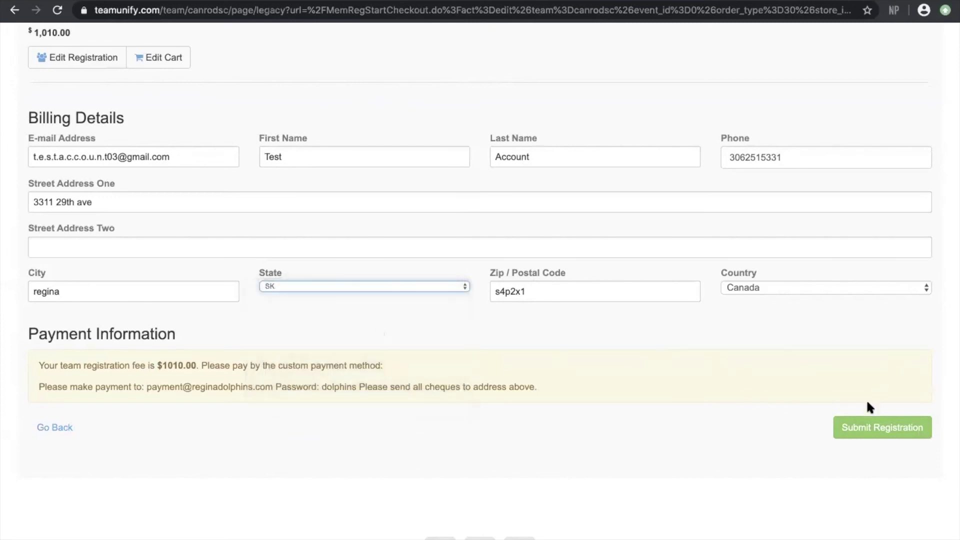
left_click(861, 428)
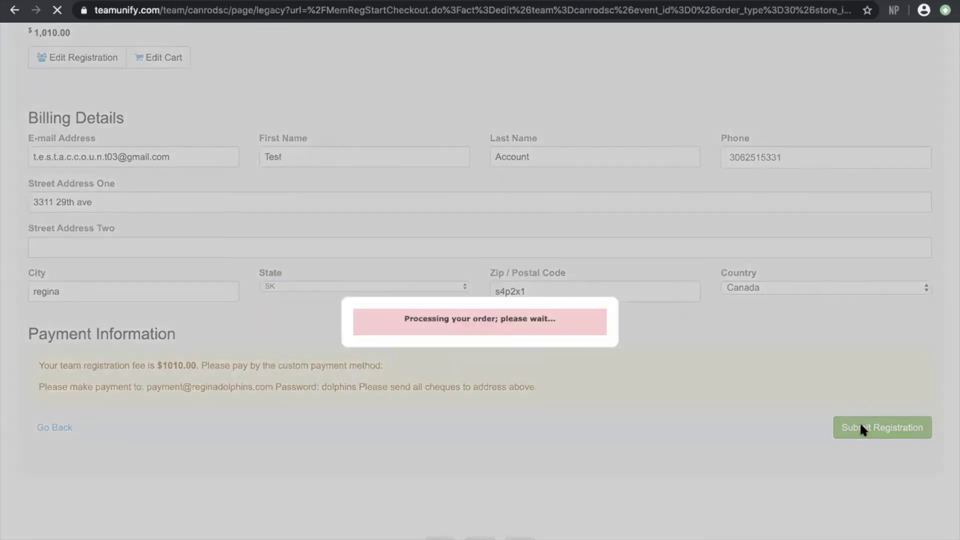